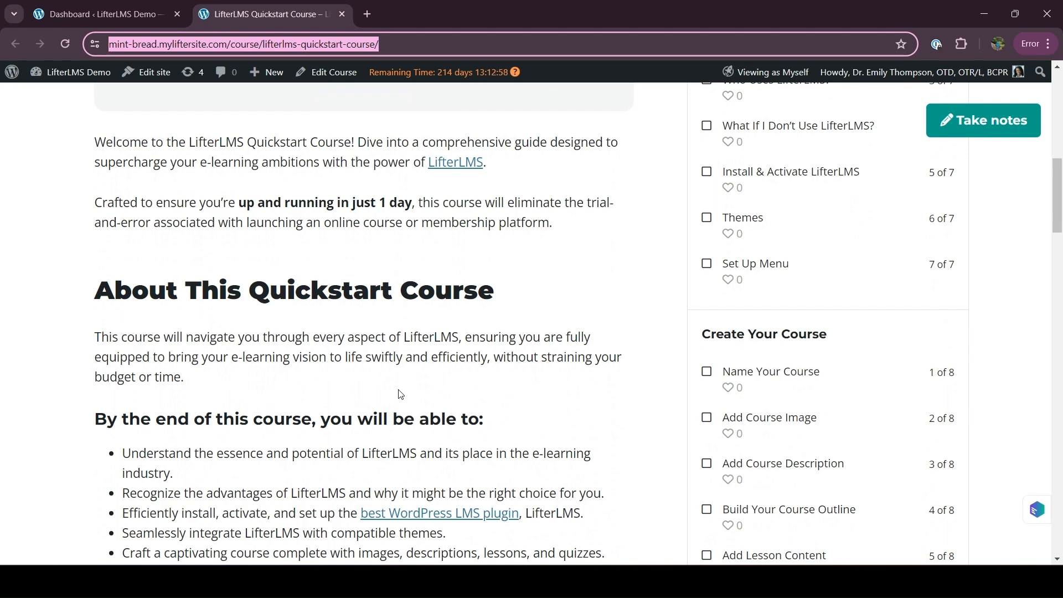
Step: Leave the quickstart course page for the LifterLMS Settings General section in the WordPress admin
left_click(110, 11)
mouse_move(29, 325)
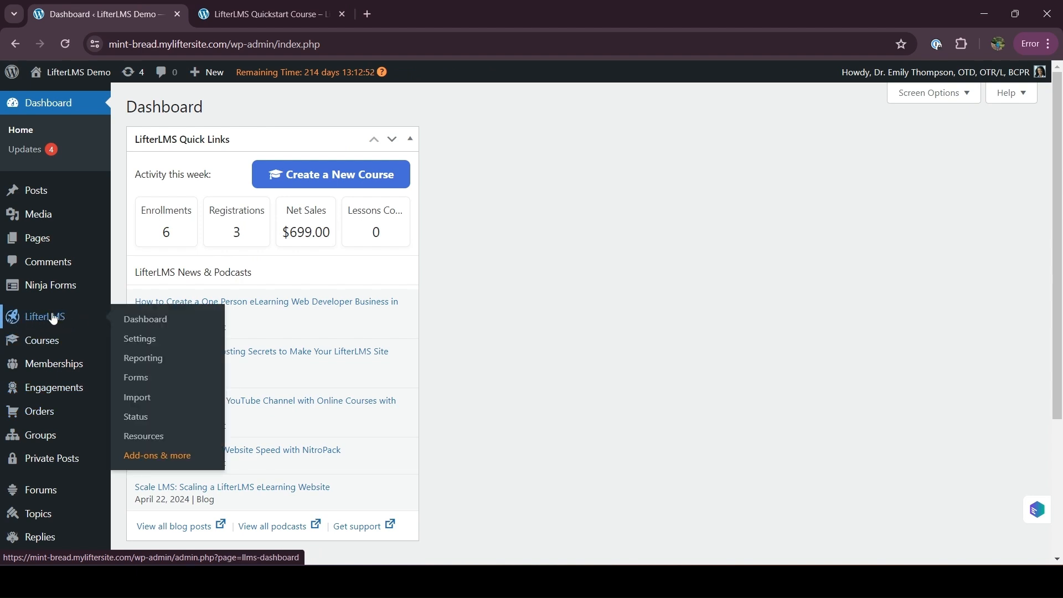
left_click(142, 341)
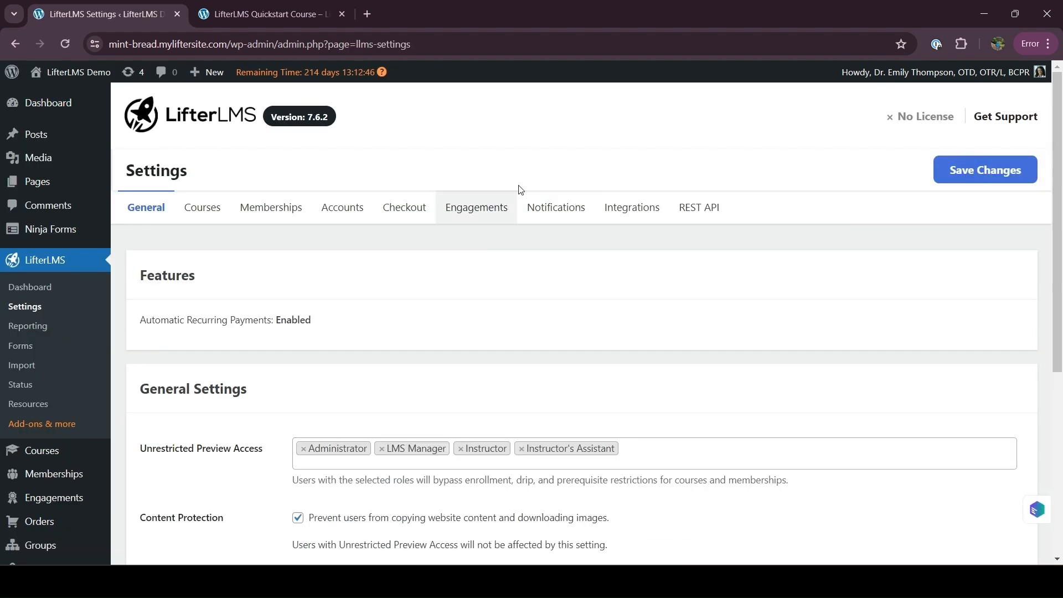
Step: Switch LifterLMS Settings to the Notifications tab and scan the list of notification types
left_click(565, 211)
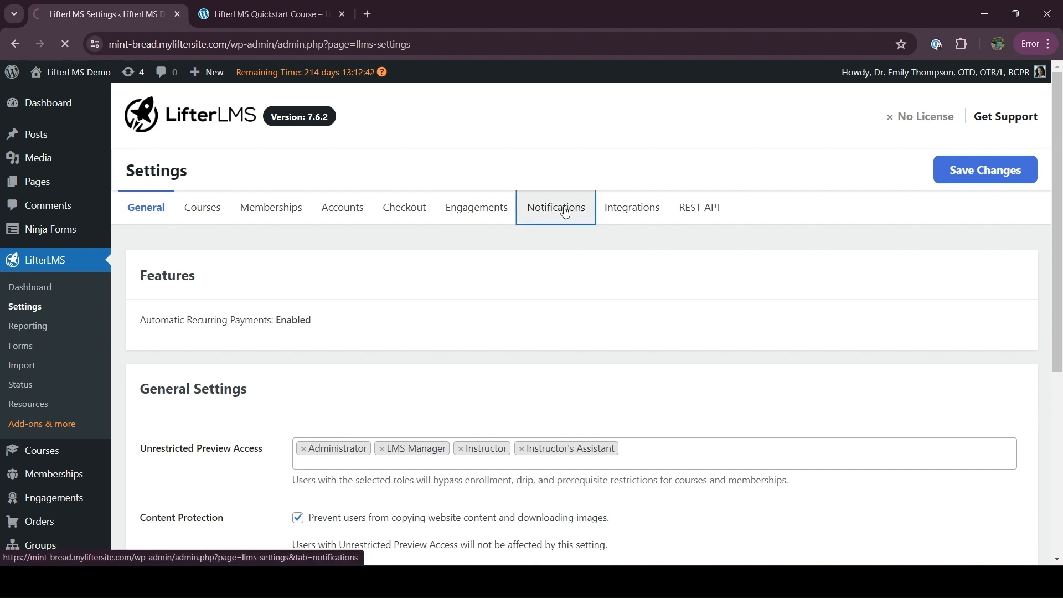
scroll(351, 398, "down", 2)
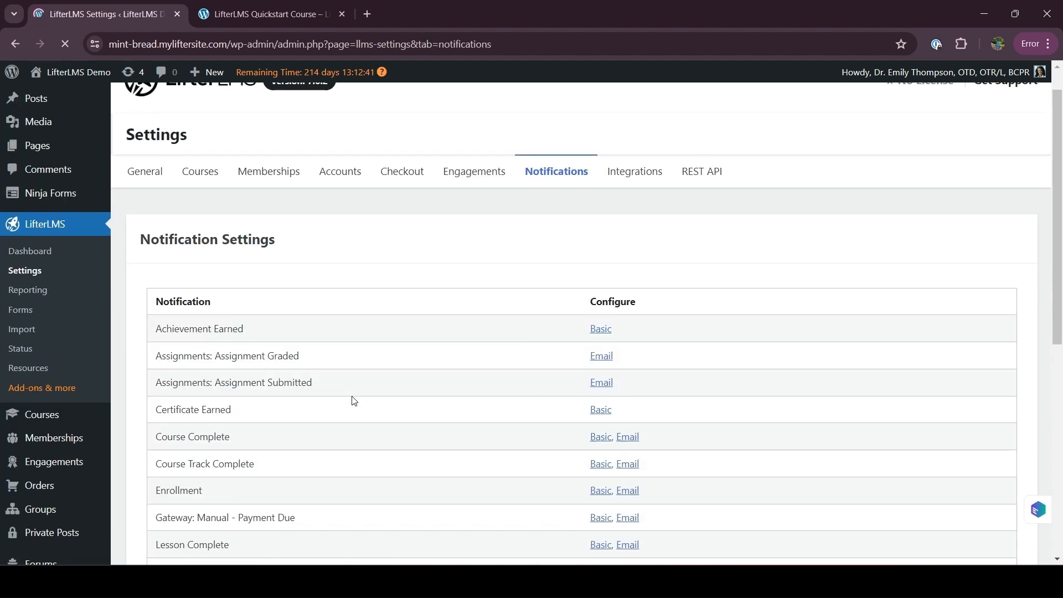
left_click_drag(154, 249, 328, 543)
scroll(327, 543, "down", 6)
left_click(307, 515)
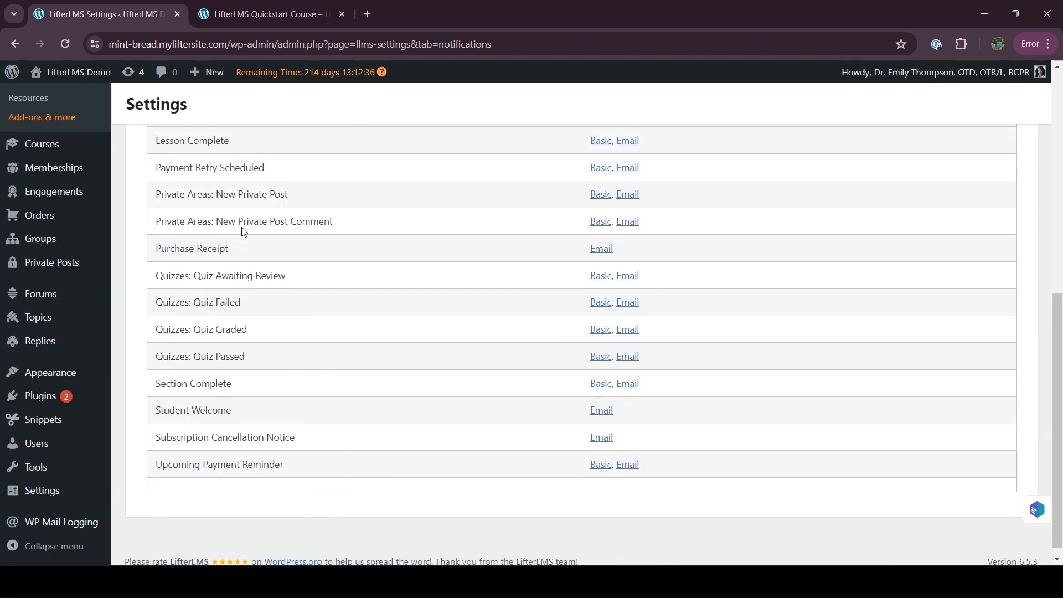
scroll(271, 363, "up", 6)
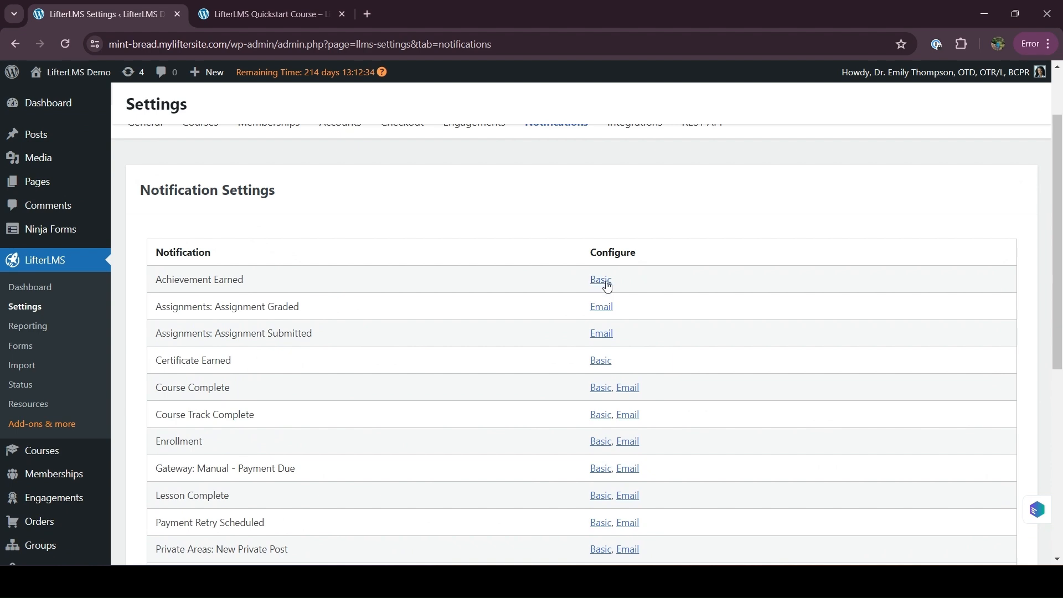
left_click(597, 307)
Step: Locate the Enrollment row and bring up link options for its Basic link
scroll(225, 316, "down", 5)
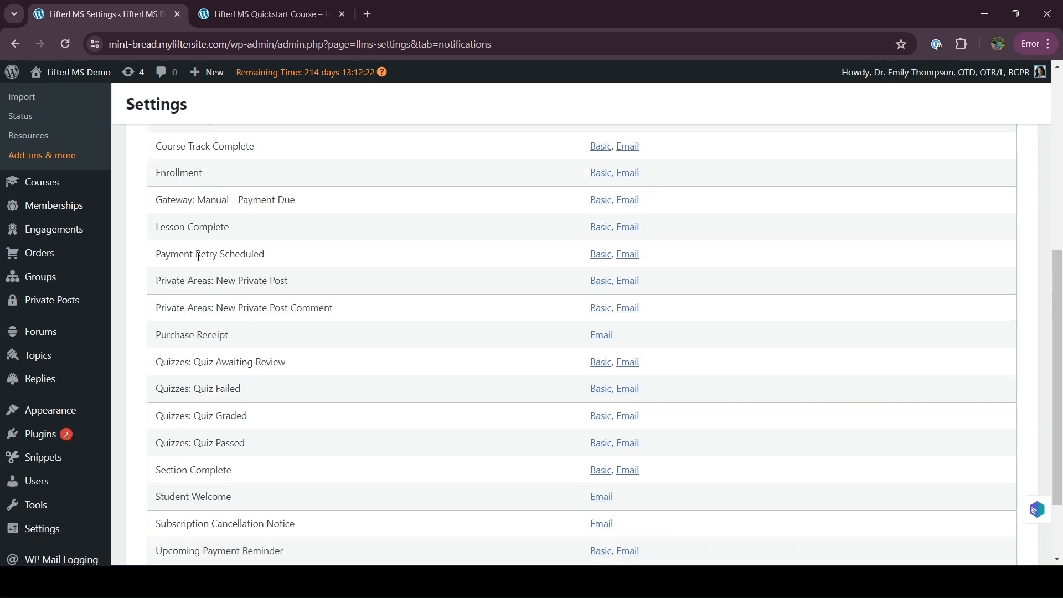
scroll(217, 331, "down", 2)
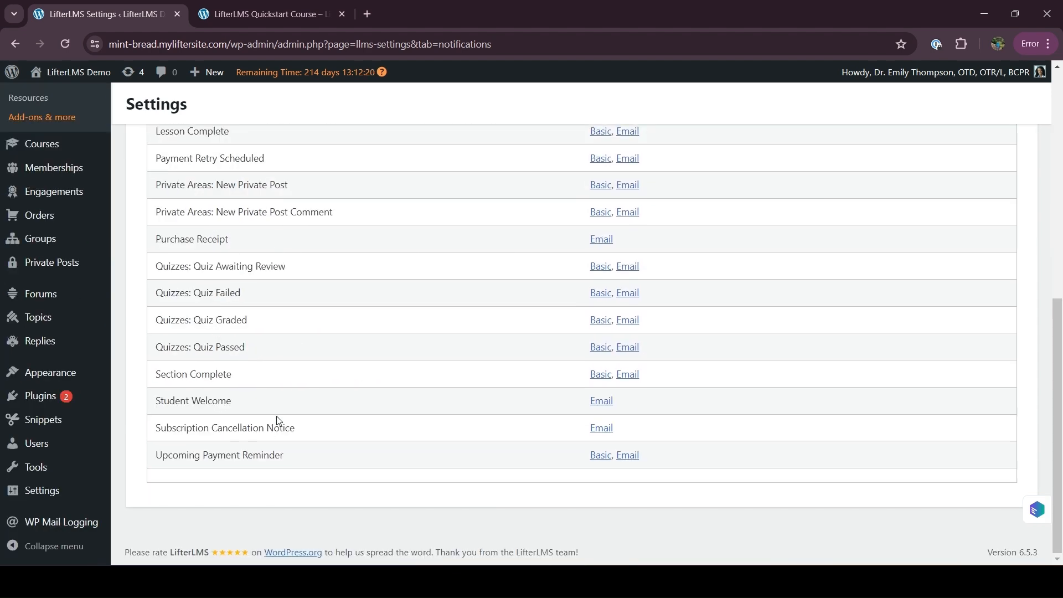
scroll(279, 421, "up", 4)
scroll(279, 420, "up", 2)
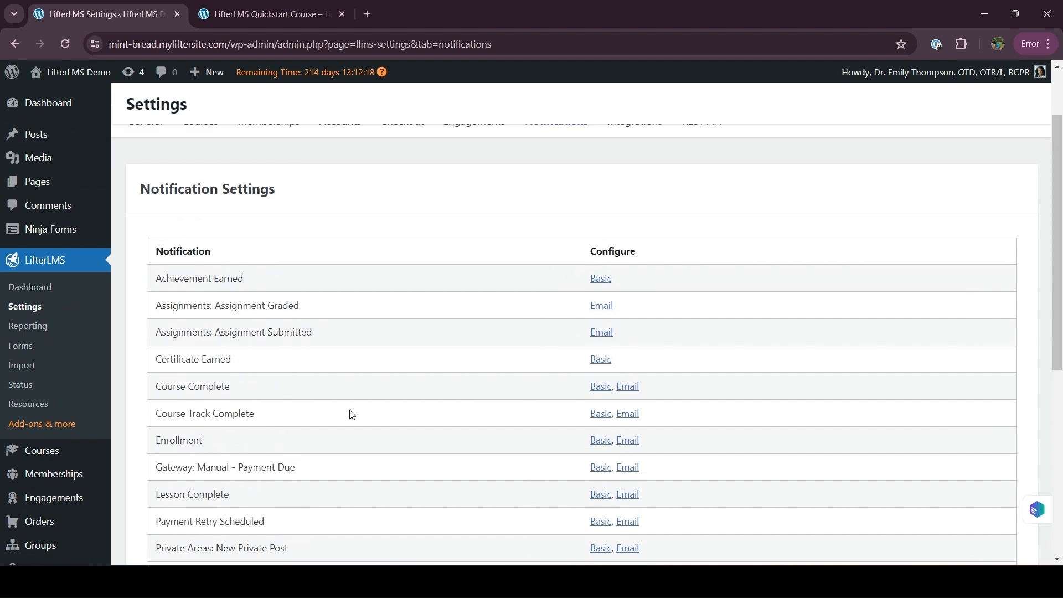
scroll(267, 445, "down", 3)
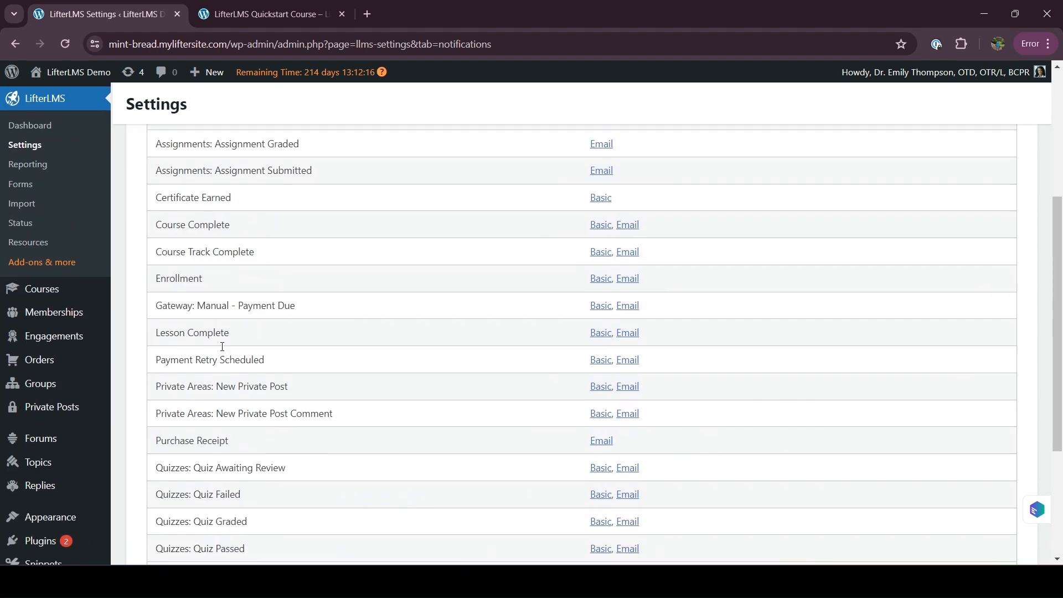
scroll(252, 441, "down", 2)
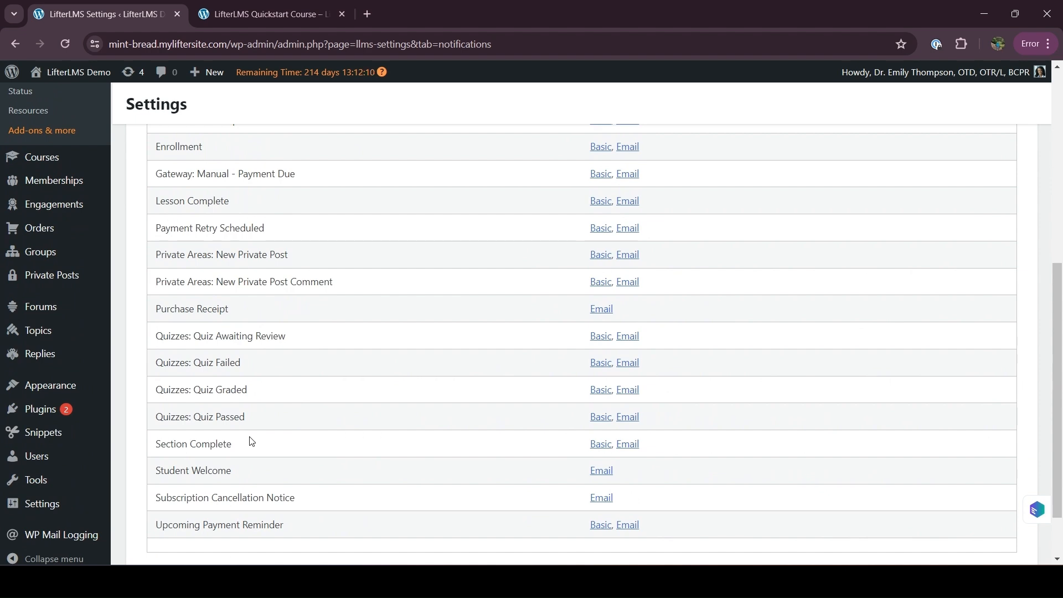
scroll(252, 441, "up", 3)
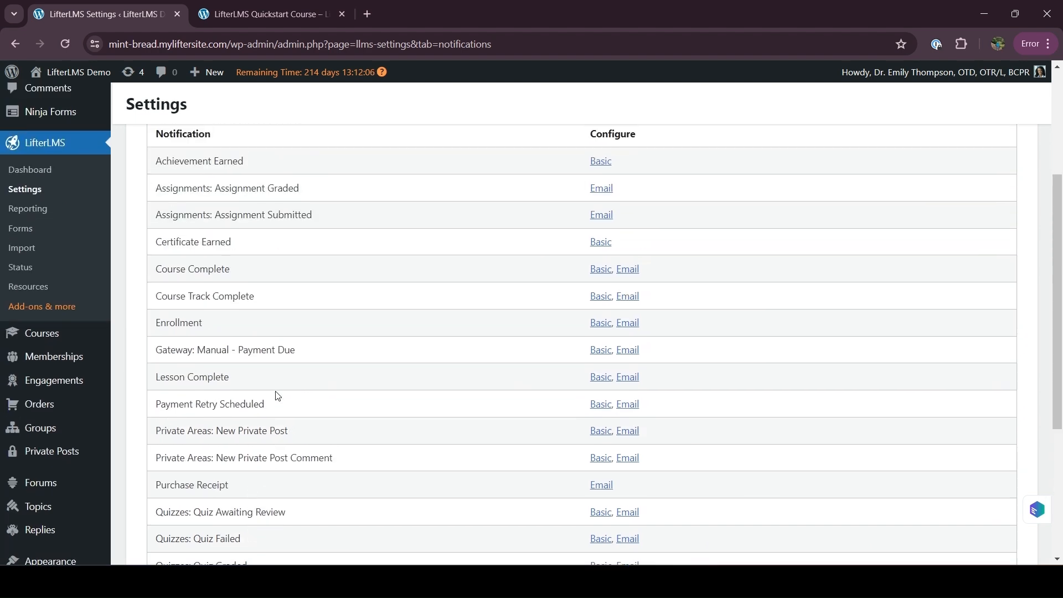
left_click_drag(153, 321, 220, 325)
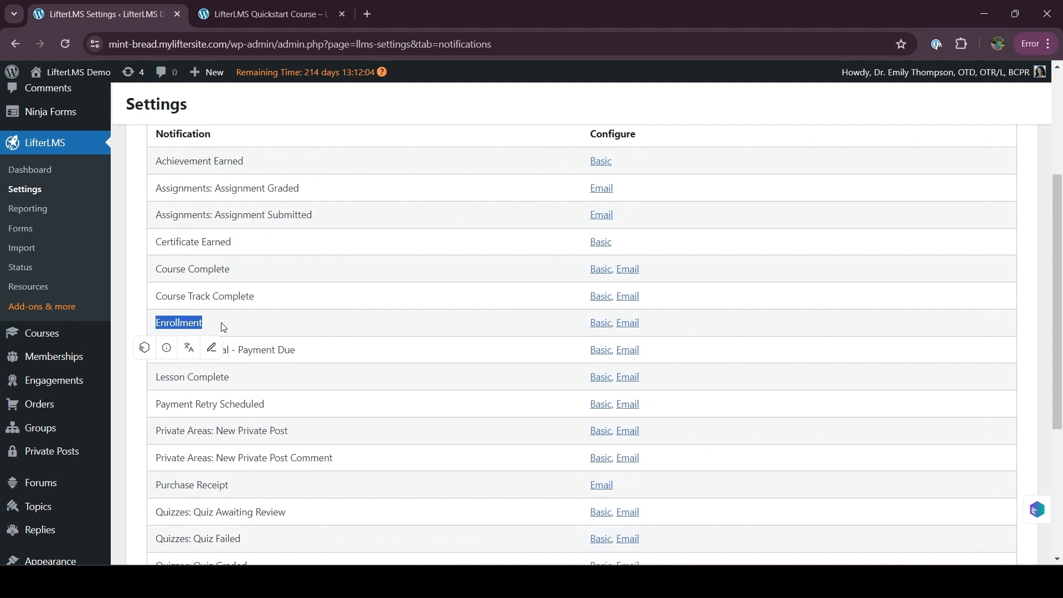
left_click(223, 327)
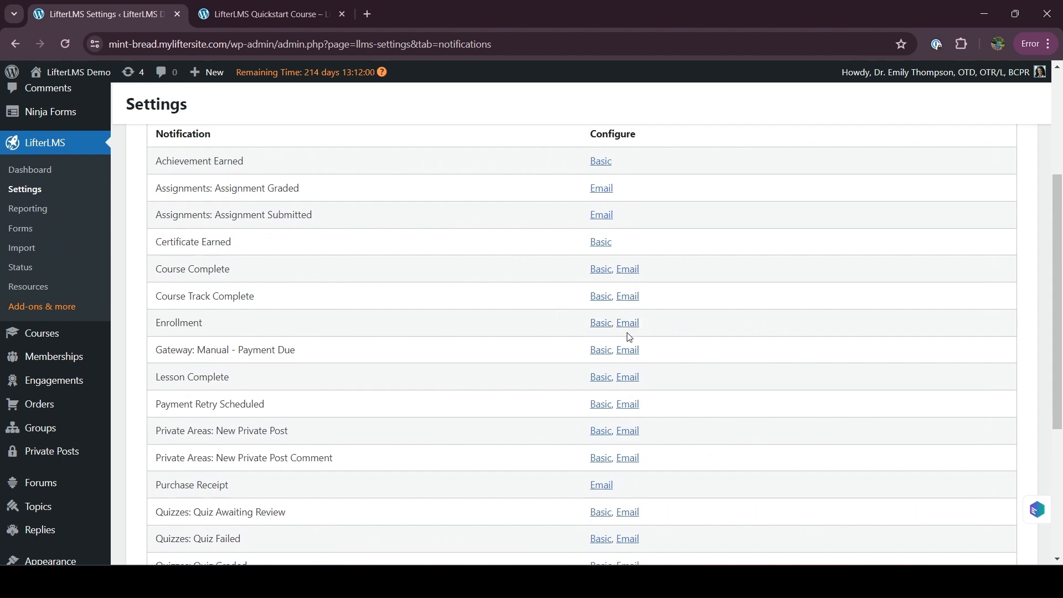
right_click(593, 328)
Step: Open the Enrollment Basic template in a new tab and switch to it
left_click(633, 103)
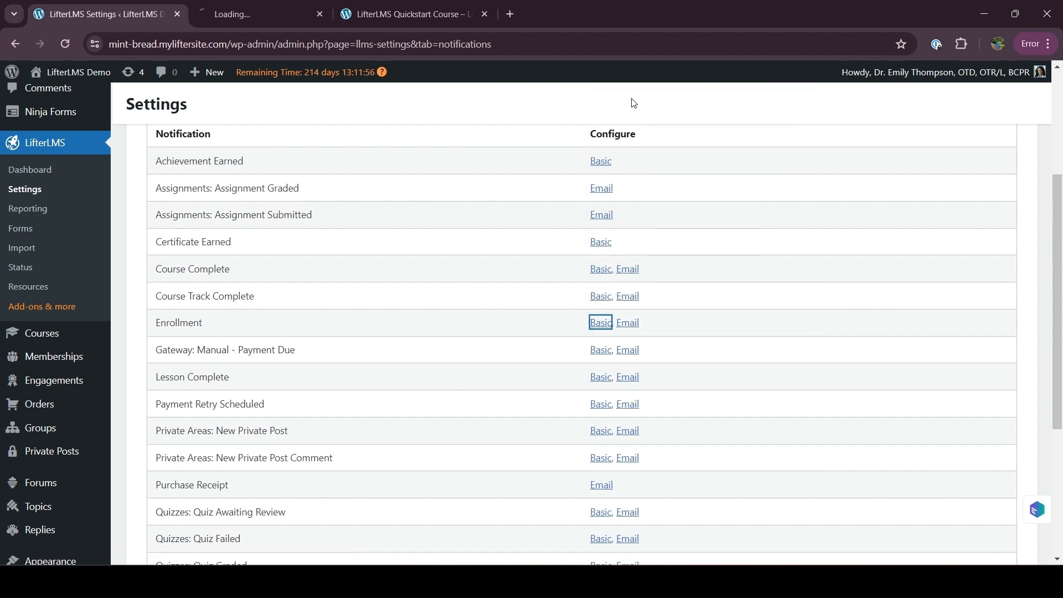
left_click(299, 7)
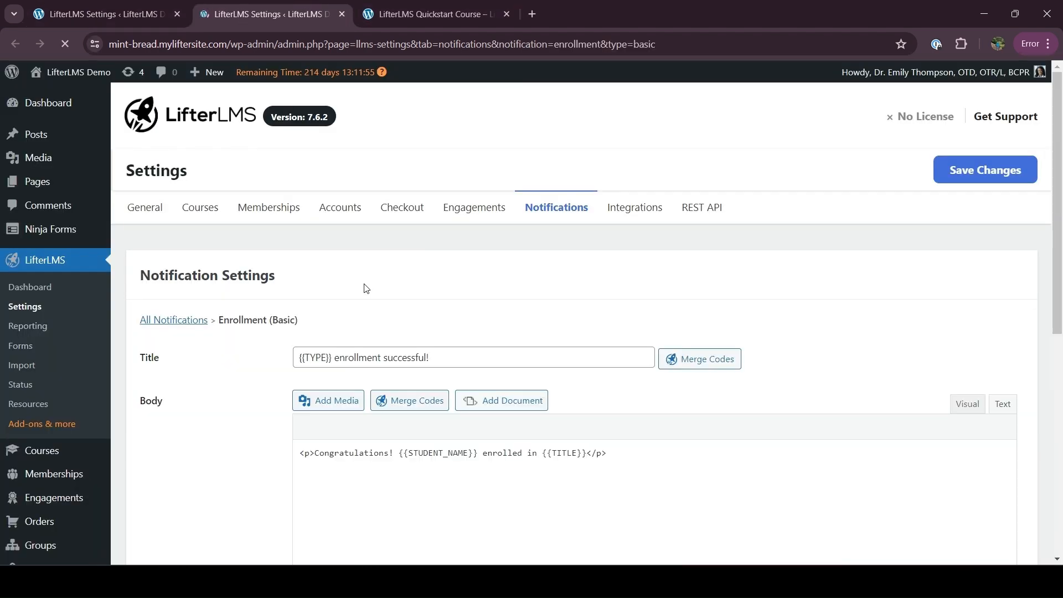
scroll(259, 430, "down", 2)
right_click(259, 429)
left_click(213, 398)
scroll(356, 268, "down", 1)
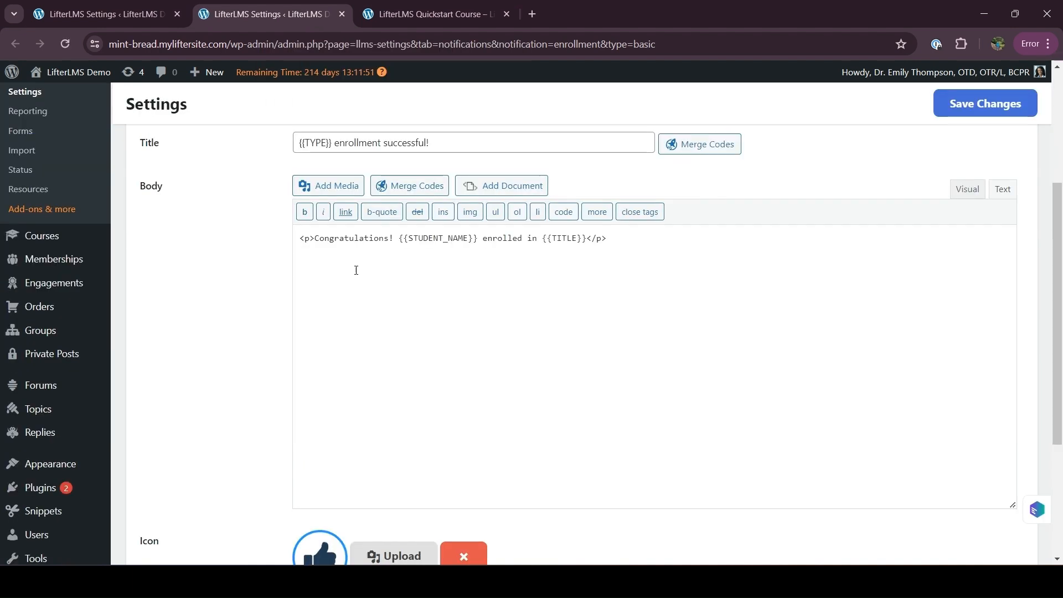
scroll(266, 180, "up", 1)
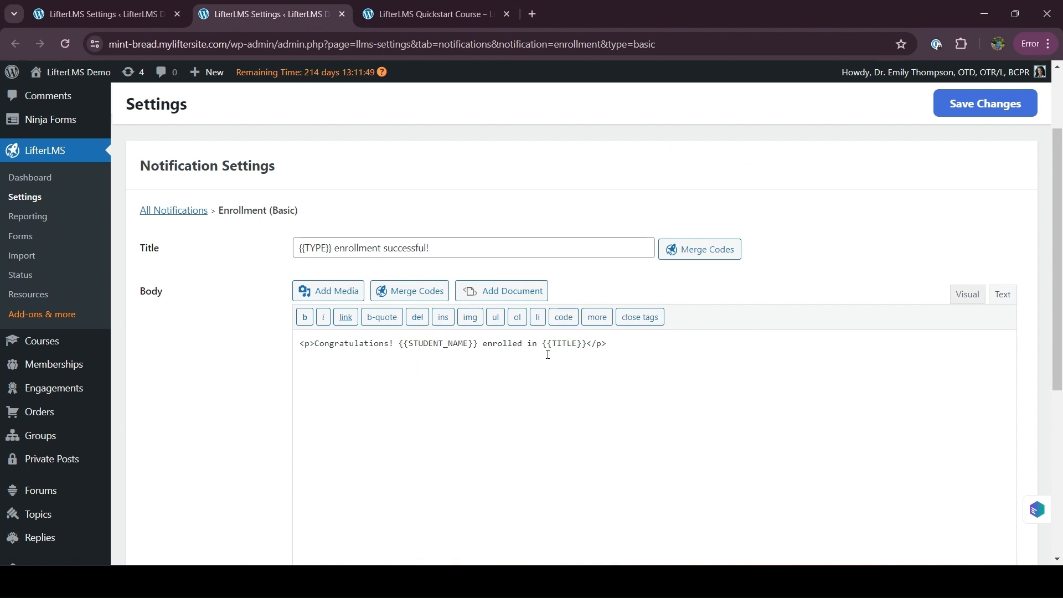
Step: Check the merge codes for body and title, and read the 'enrollment successful!' title and Congratulations body
left_click(427, 291)
left_click(560, 363)
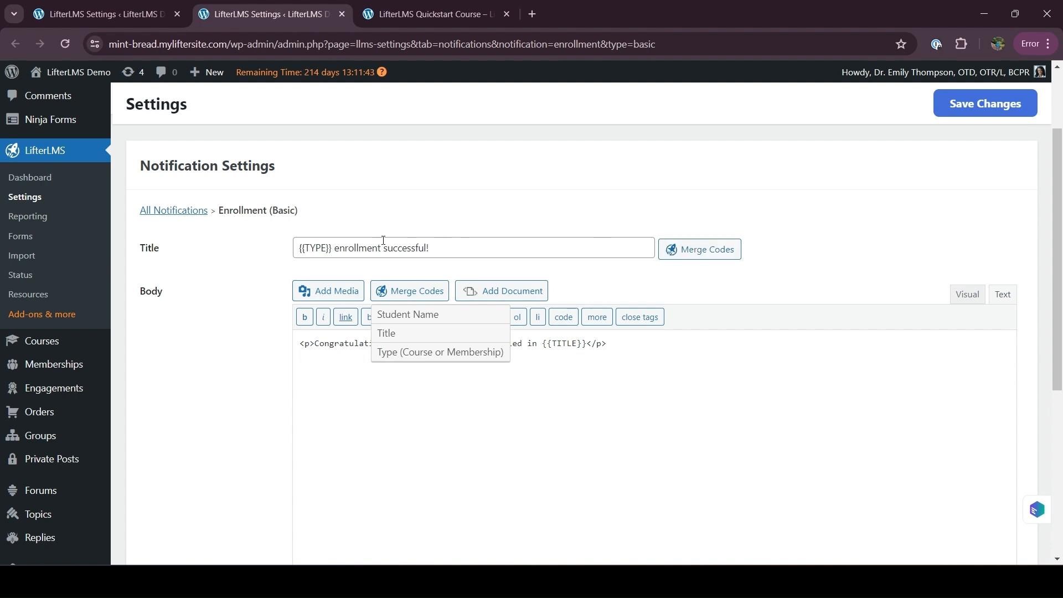
left_click(690, 249)
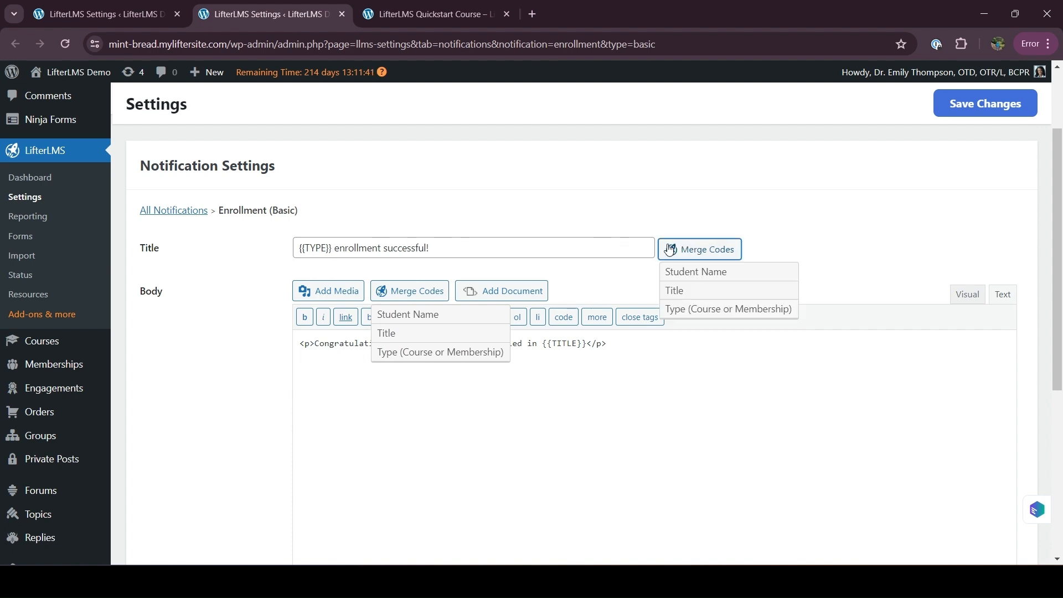
left_click(510, 243)
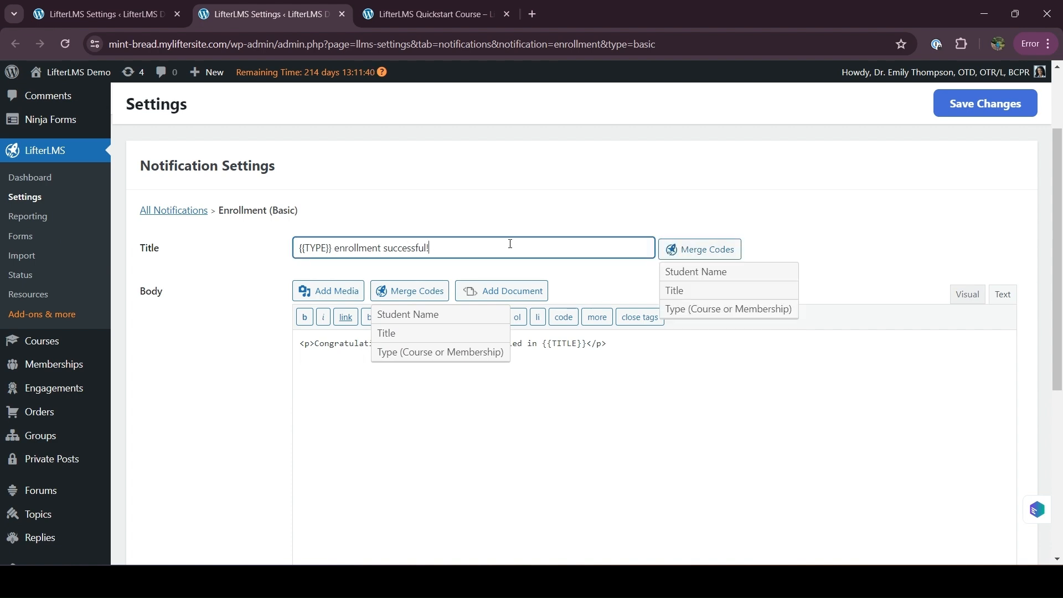
left_click(250, 367)
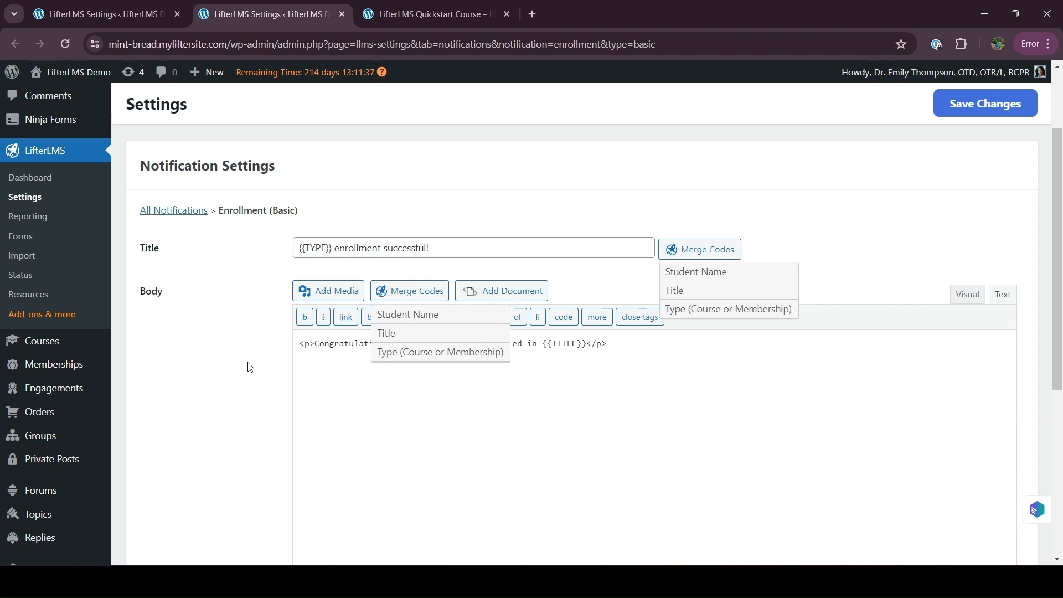
double_click(319, 344)
left_click(356, 415)
left_click_drag(335, 250, 441, 246)
left_click(278, 364)
Step: Review the notification's icon and Student-only Subscribers settings further down the page
scroll(278, 364, "down", 4)
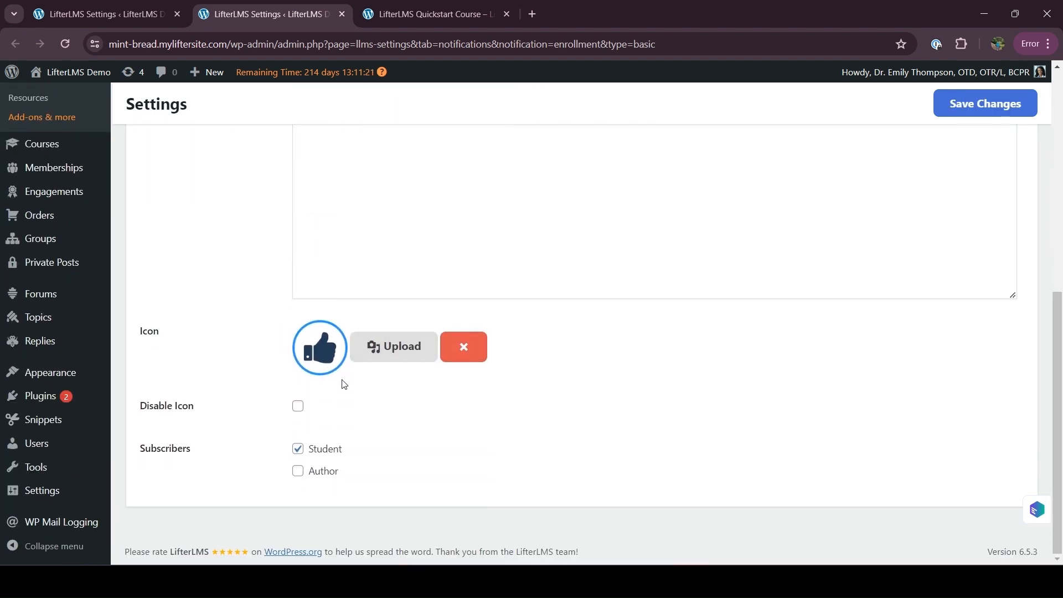
left_click_drag(138, 452, 211, 451)
left_click(210, 451)
scroll(419, 483, "up", 7)
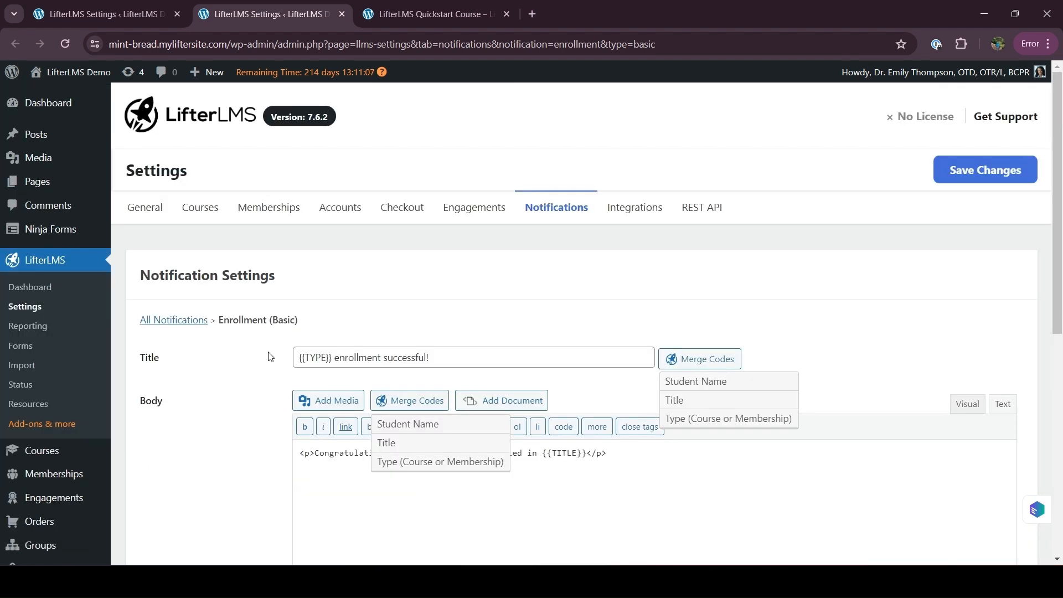
scroll(262, 445, "down", 1)
scroll(262, 445, "down", 5)
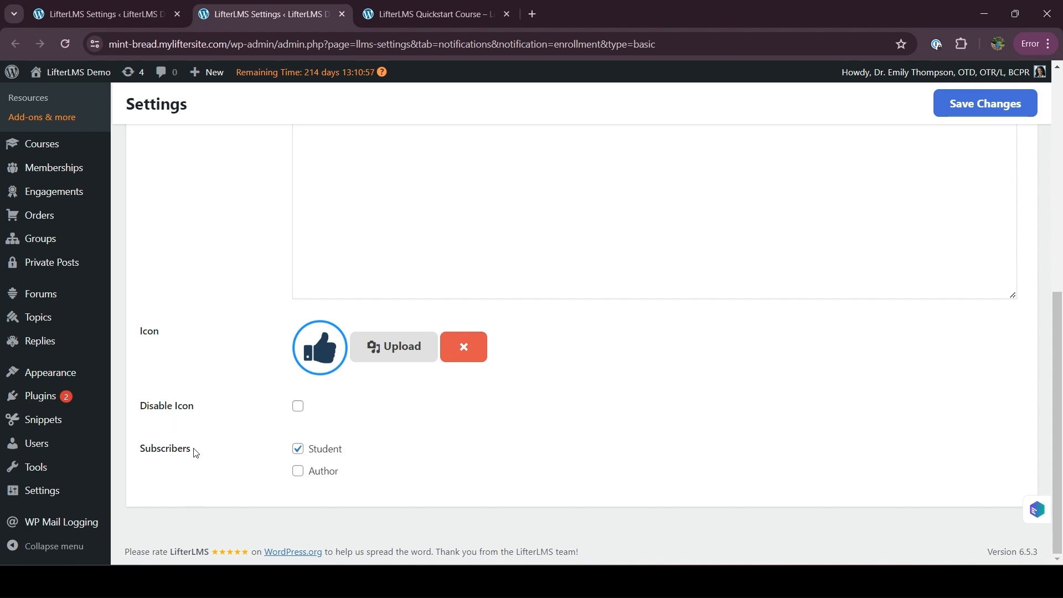
scroll(355, 486, "up", 8)
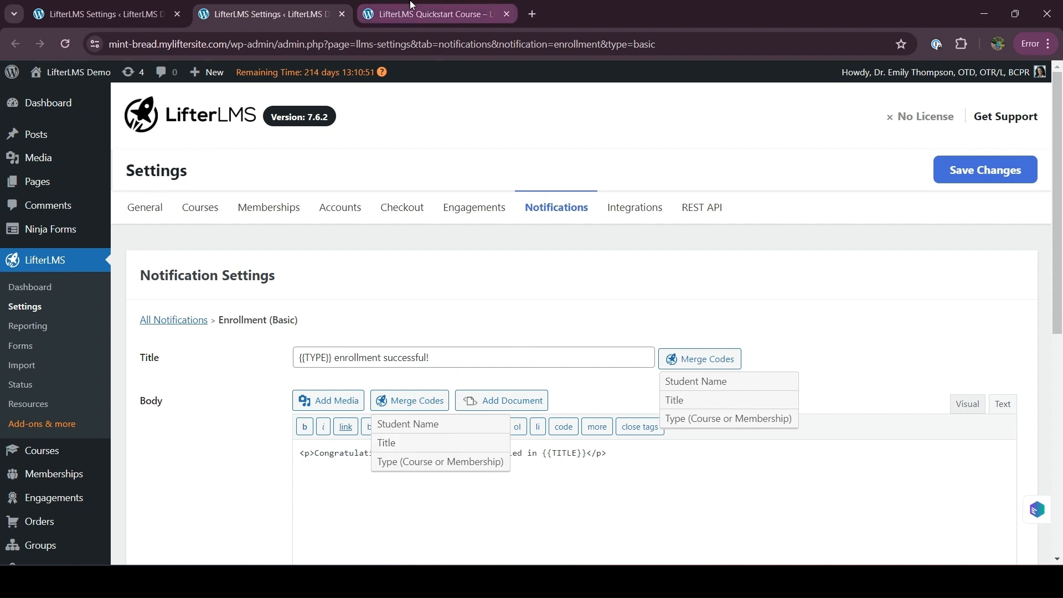
Step: Open a new Chrome incognito window from the browser menu
left_click(431, 14)
left_click(352, 15)
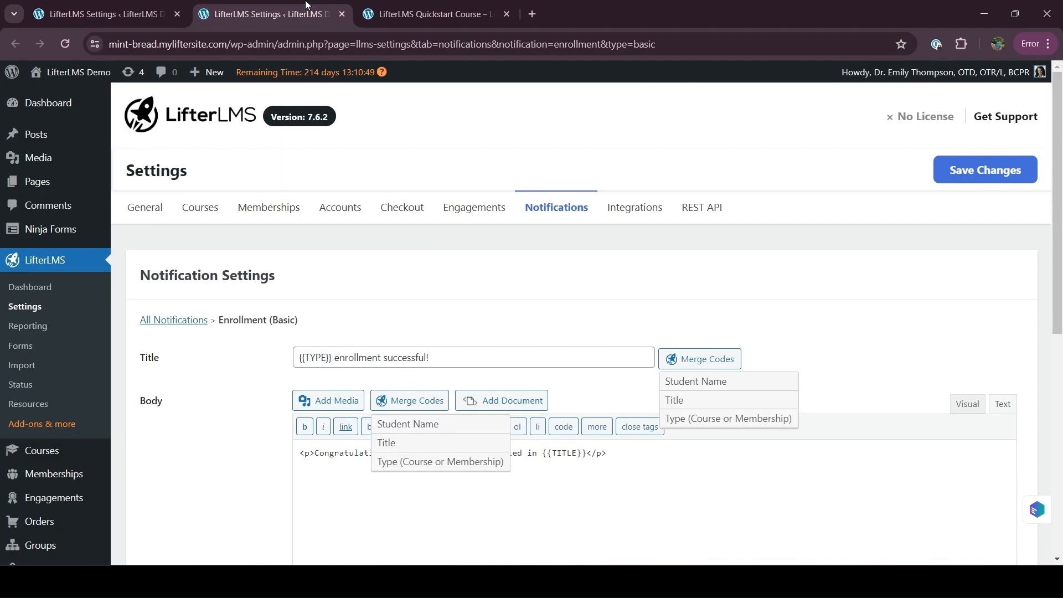
left_click(1048, 45)
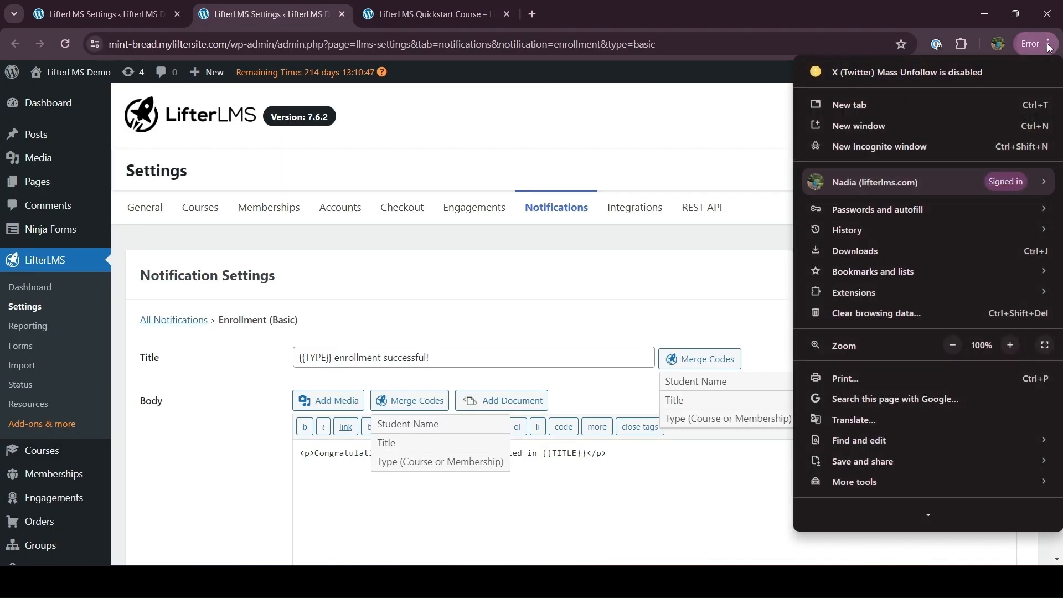
left_click(928, 146)
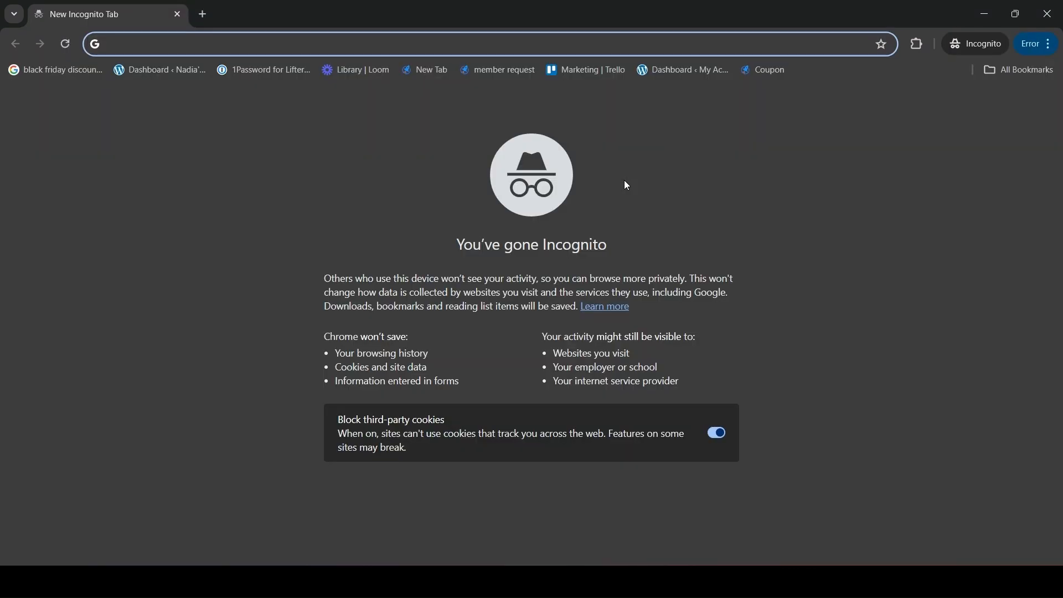
Step: Load the Quickstart Course page from the pasted URL and sign up for the free Lifetime Access plan
type("https://mint-bread.myliftersite.com/course/lifterlms-quickstart-course/")
key("Return")
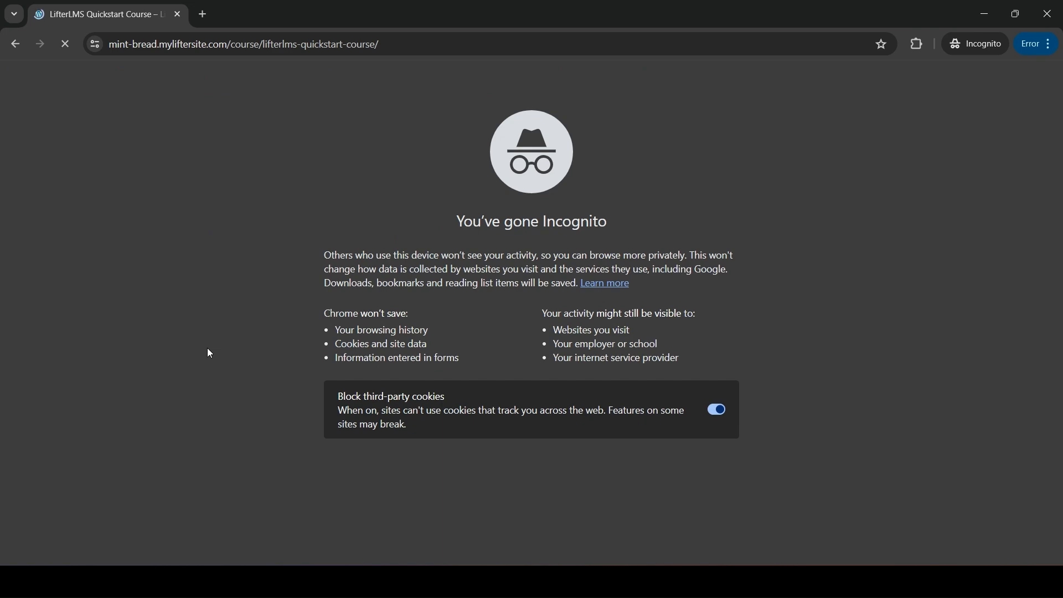
scroll(221, 405, "down", 15)
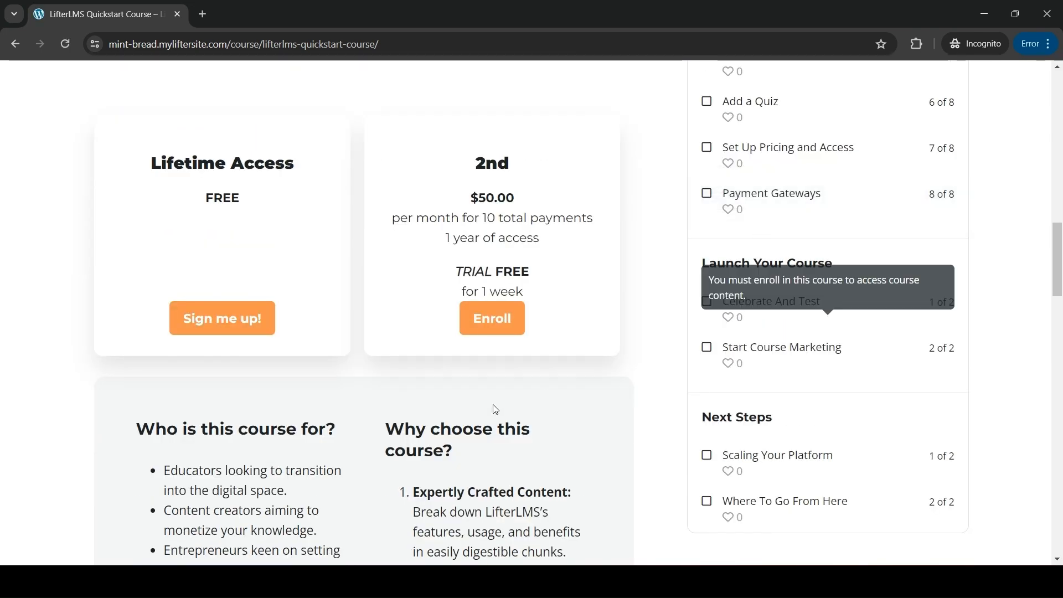
left_click(249, 321)
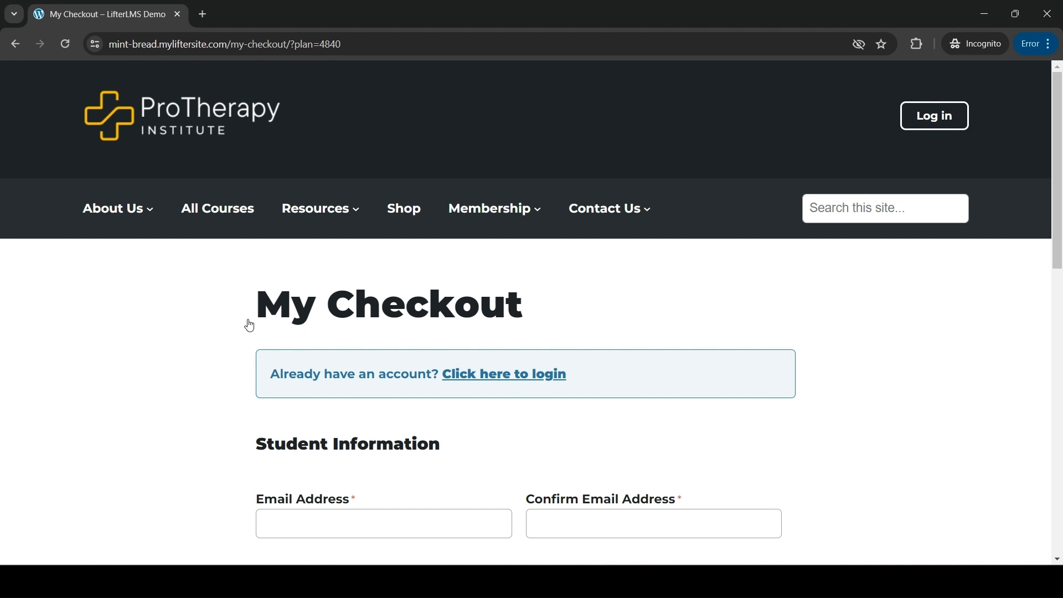
Step: Enter the student's email address in both Email and Confirm Email fields
scroll(272, 337, "down", 3)
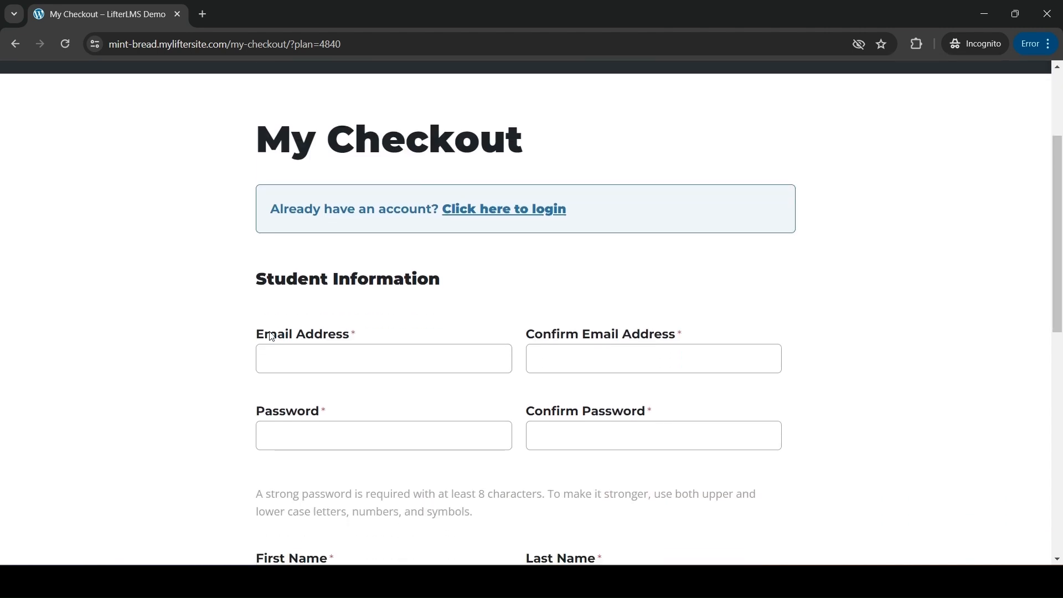
left_click(316, 355)
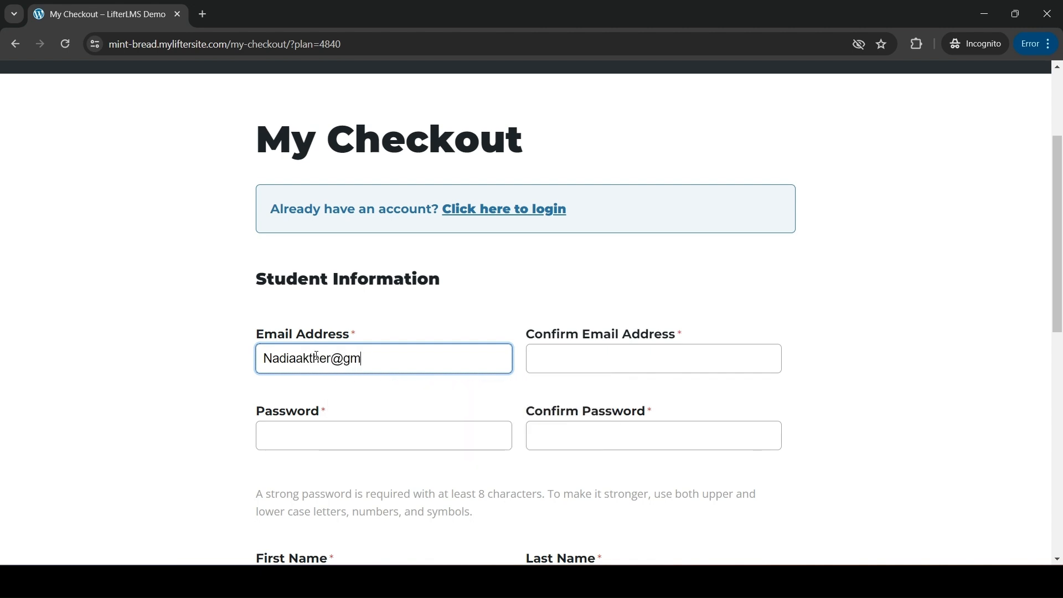
left_click(568, 357)
type("nadia")
key("BackSpace")
key("BackSpace")
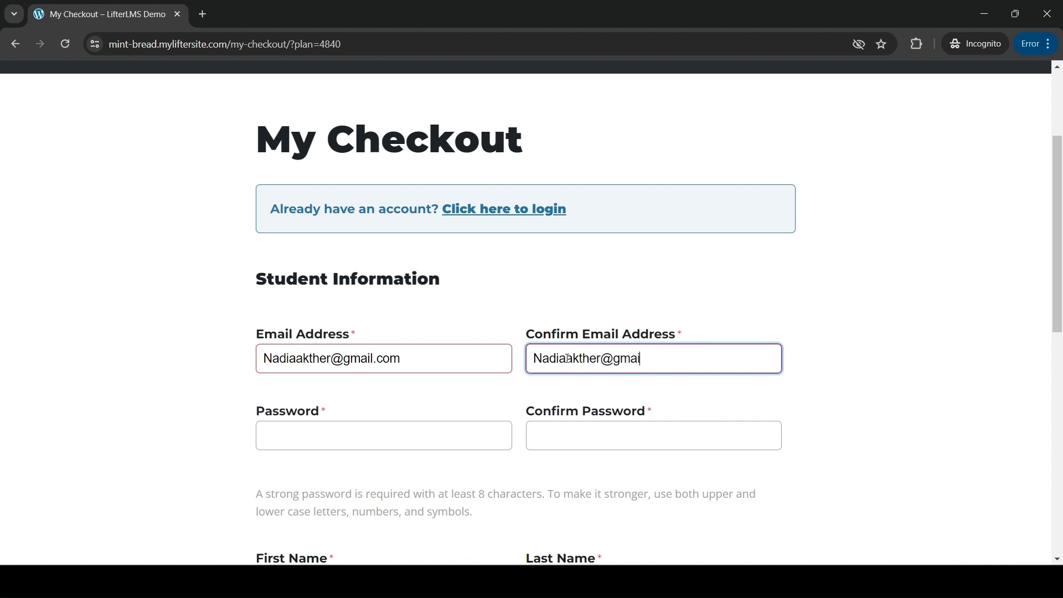
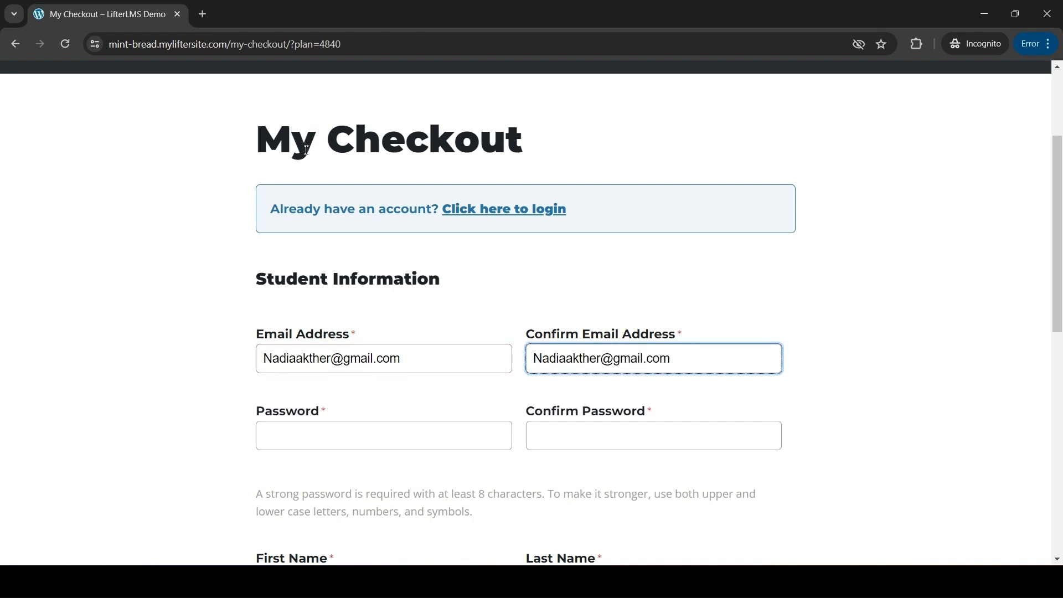
Step: Paste the saved strong password into both password fields, add first and last name, and Enroll Now
left_click(450, 52)
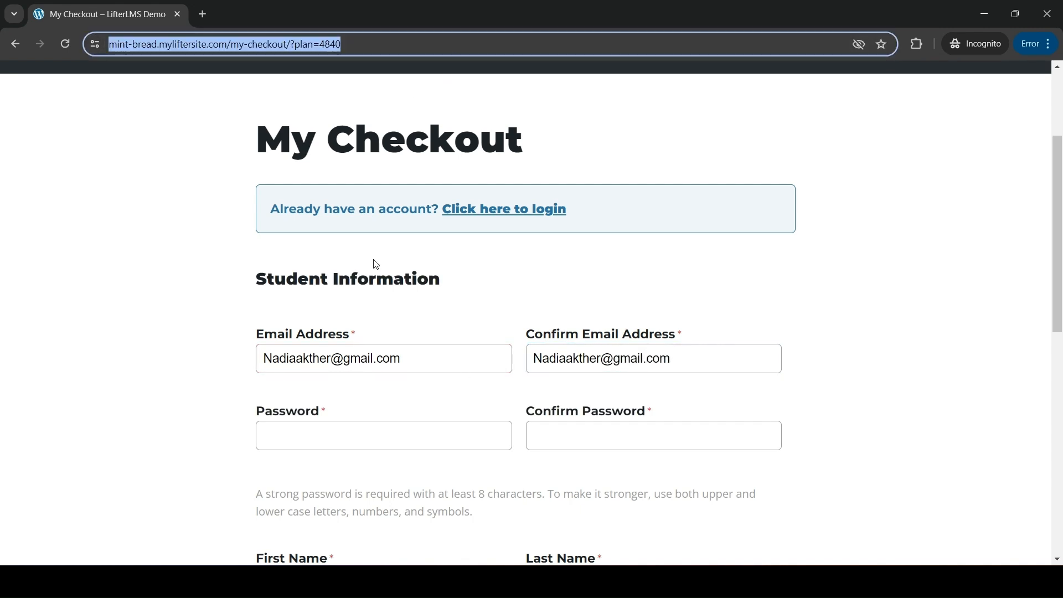
left_click(346, 444)
key("ctrl+v")
left_click(543, 437)
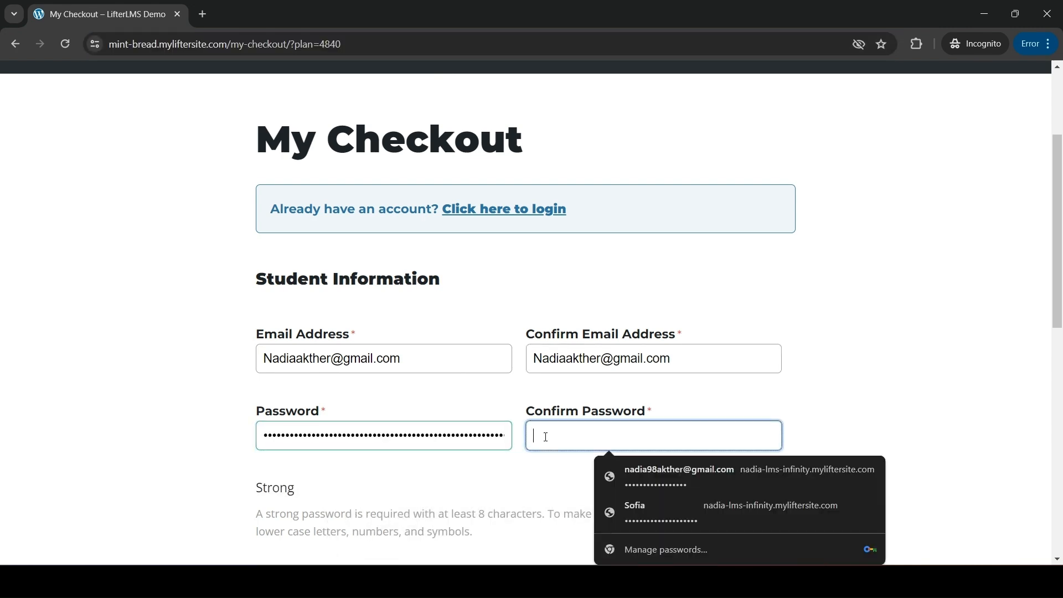
key("ctrl+v")
scroll(546, 437, "down", 5)
left_click(313, 307)
left_click(555, 298)
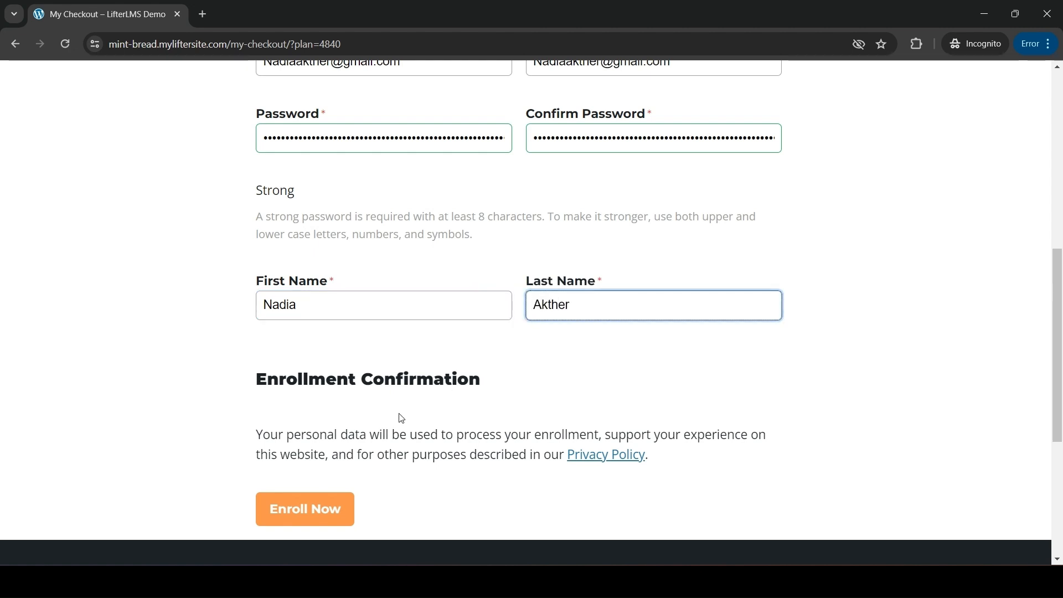
left_click(311, 512)
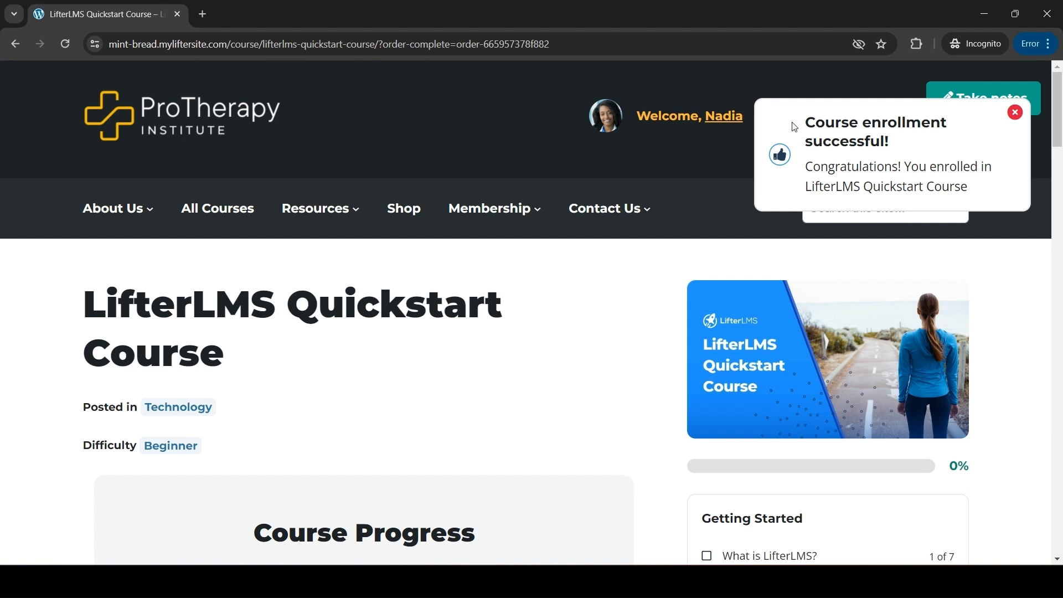
Step: Confirm the 'Course enrollment successful!' popup on the Quickstart Course page
left_click_drag(795, 128, 928, 148)
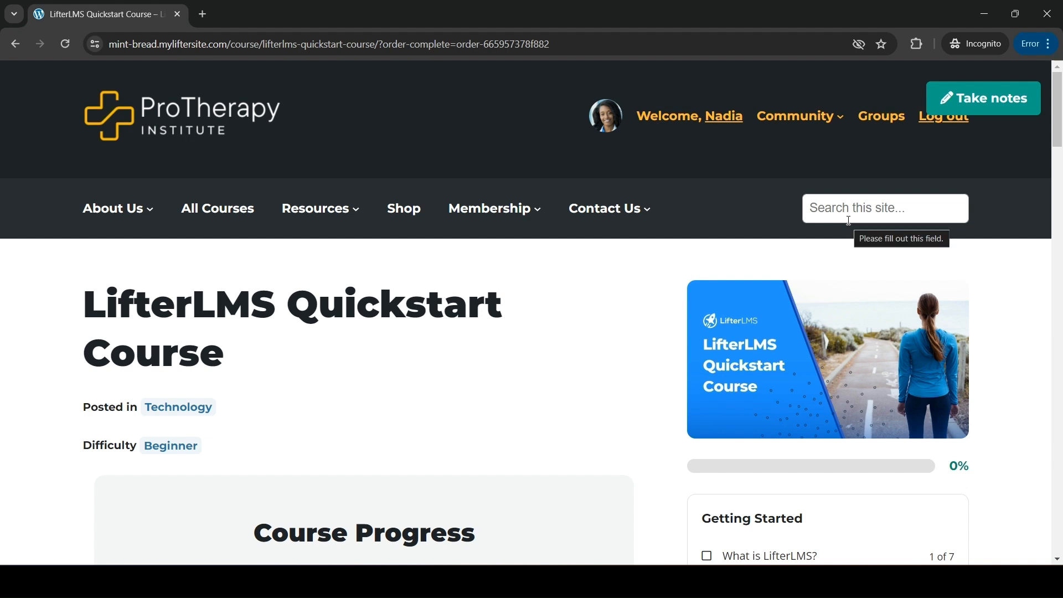
mouse_move(719, 581)
left_click(679, 532)
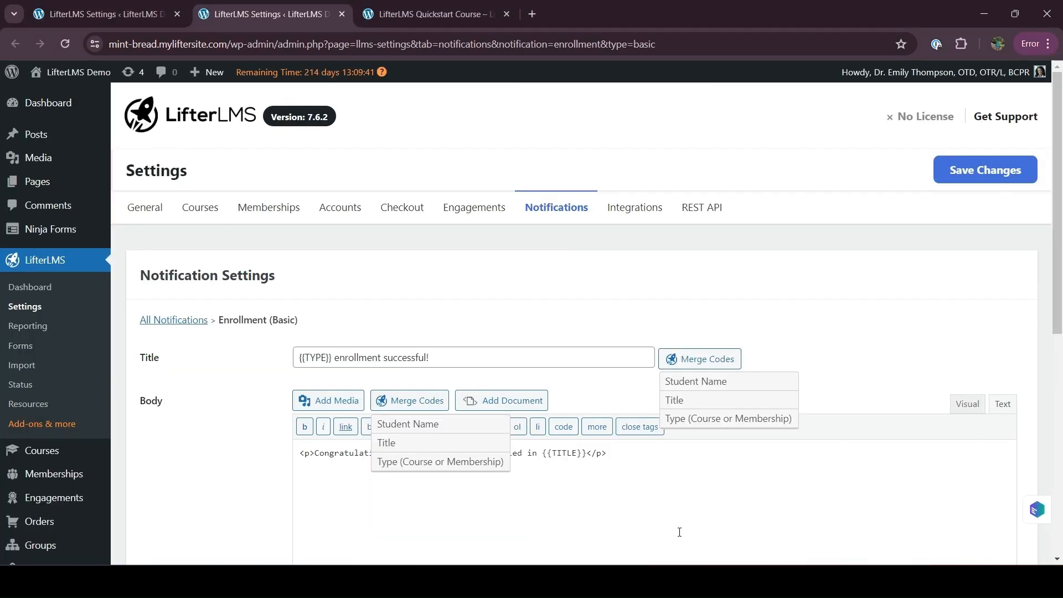
left_click_drag(332, 357, 437, 356)
left_click(353, 476)
scroll(542, 431, "down", 2)
double_click(577, 318)
left_click(639, 240)
left_click_drag(365, 302, 399, 266)
left_click(399, 267)
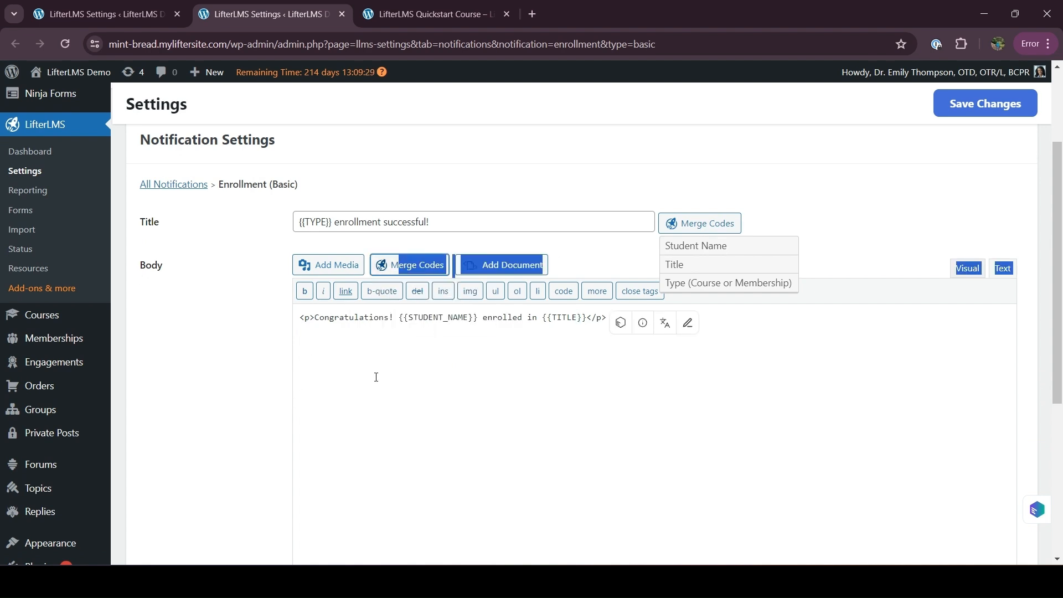
left_click(317, 339)
left_click_drag(314, 317, 607, 317)
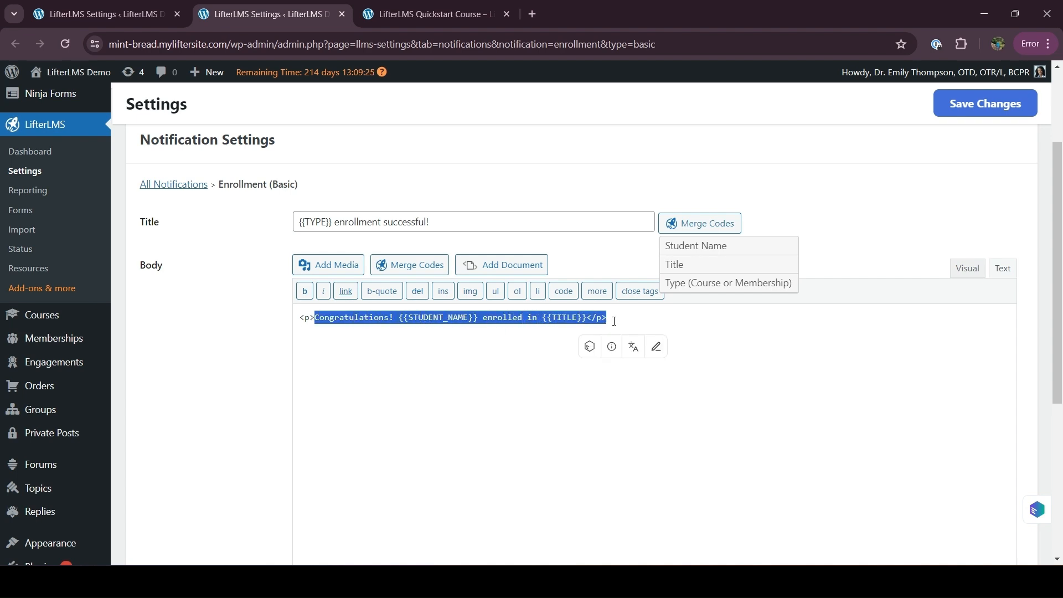
left_click_drag(164, 384, 247, 377)
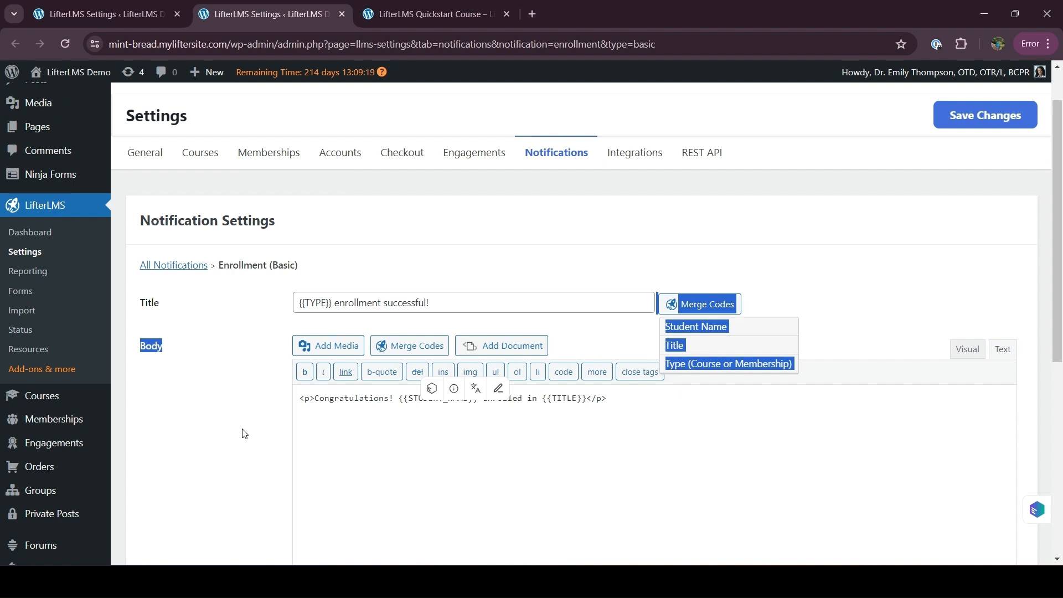
scroll(242, 432, "down", 8)
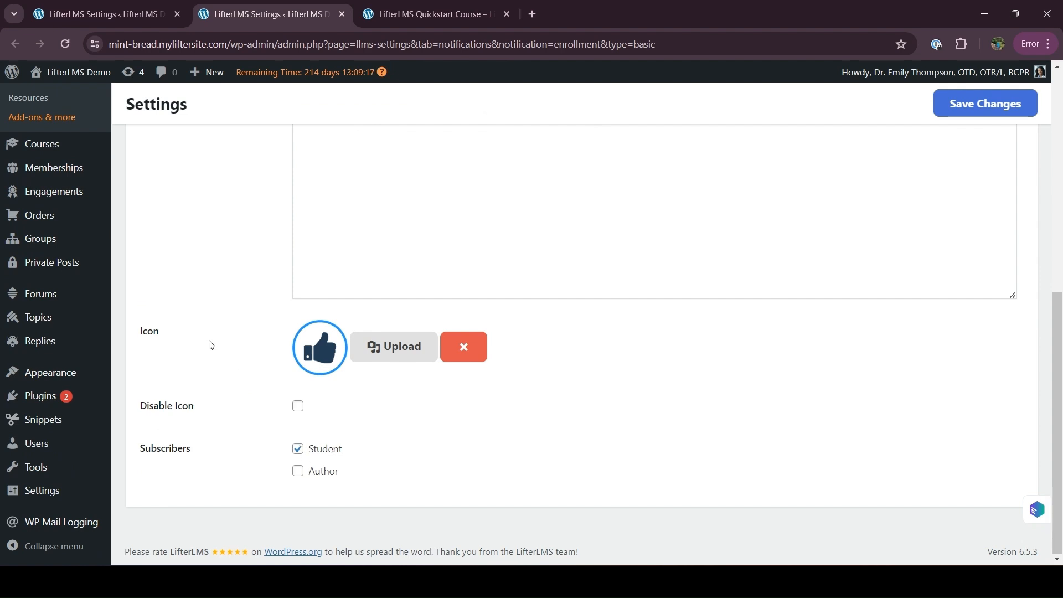
scroll(210, 345, "up", 8)
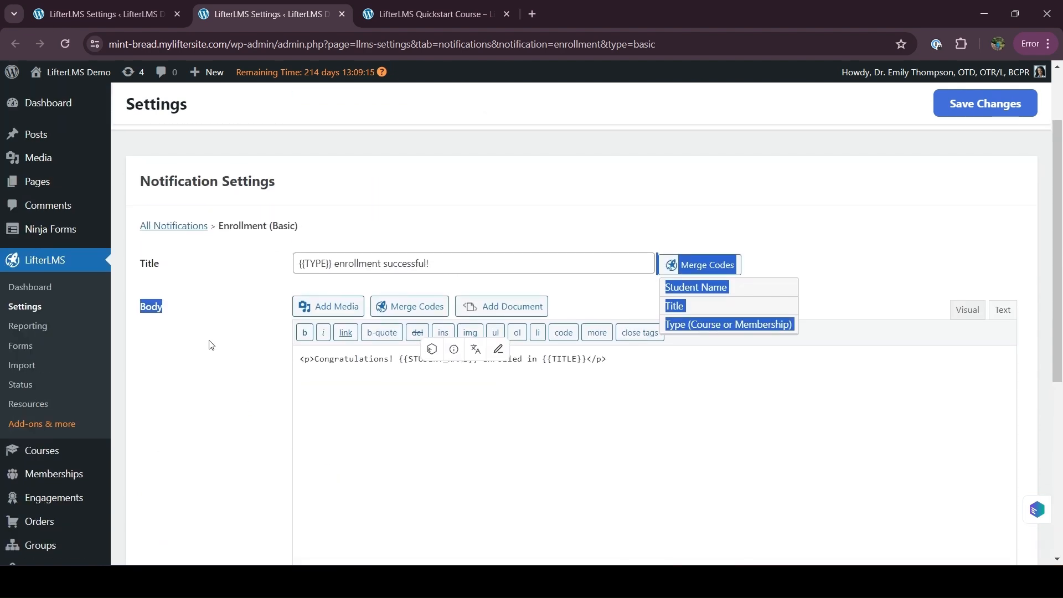
scroll(246, 317, "up", 2)
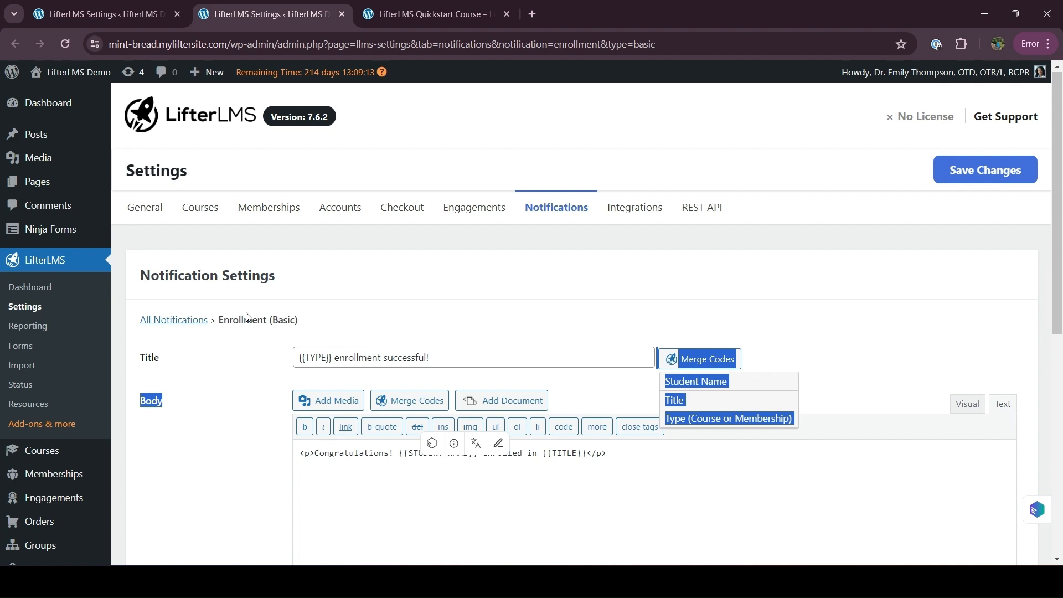
Step: Return to the Notifications list and open the Student Welcome Email link in a new tab
left_click(563, 211)
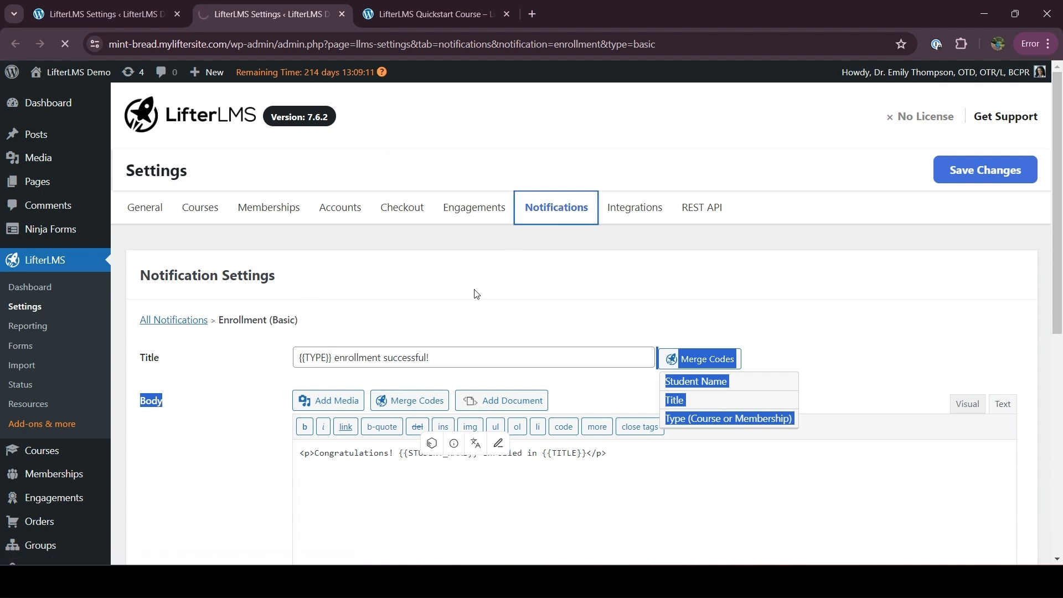
scroll(355, 493, "down", 3)
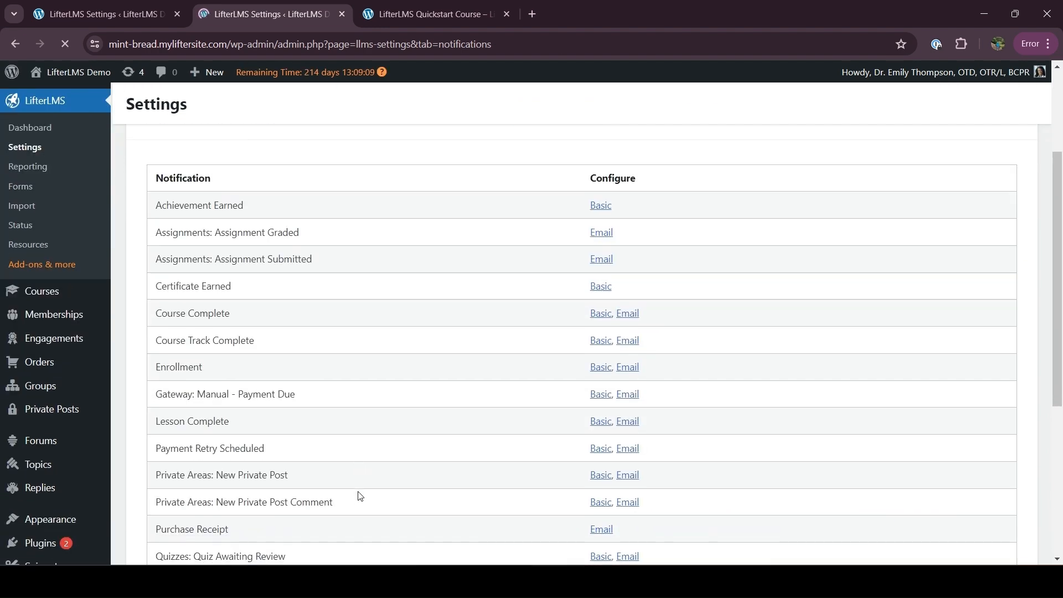
scroll(172, 397, "down", 5)
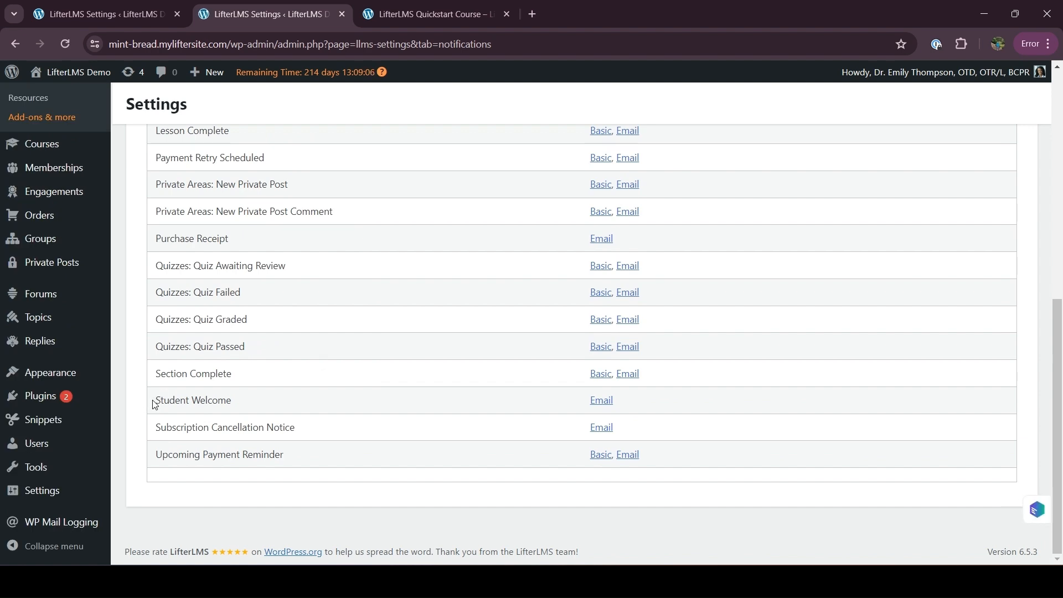
left_click_drag(154, 404, 237, 401)
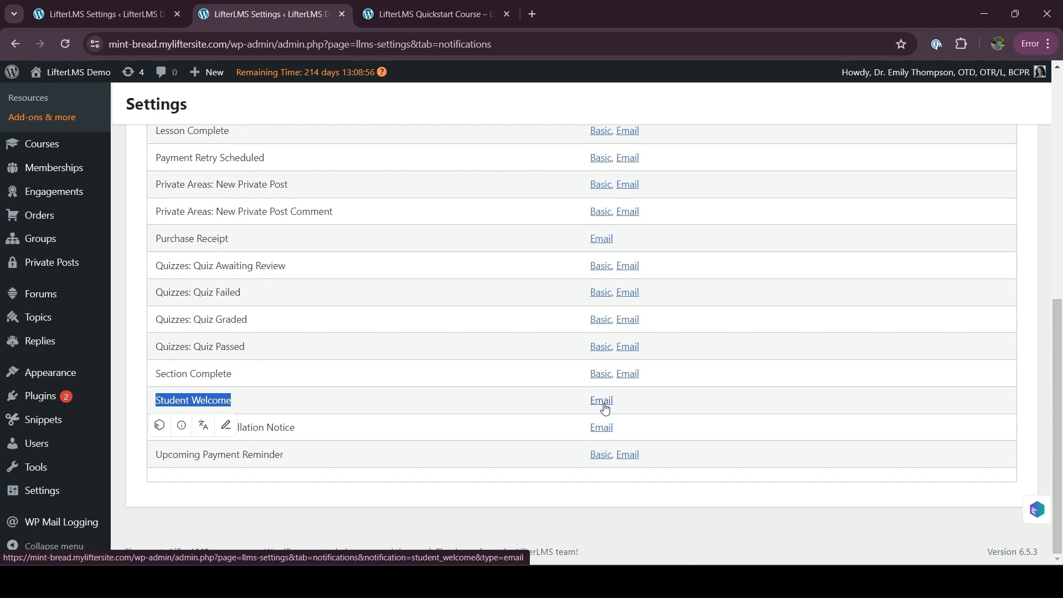
double_click(152, 399)
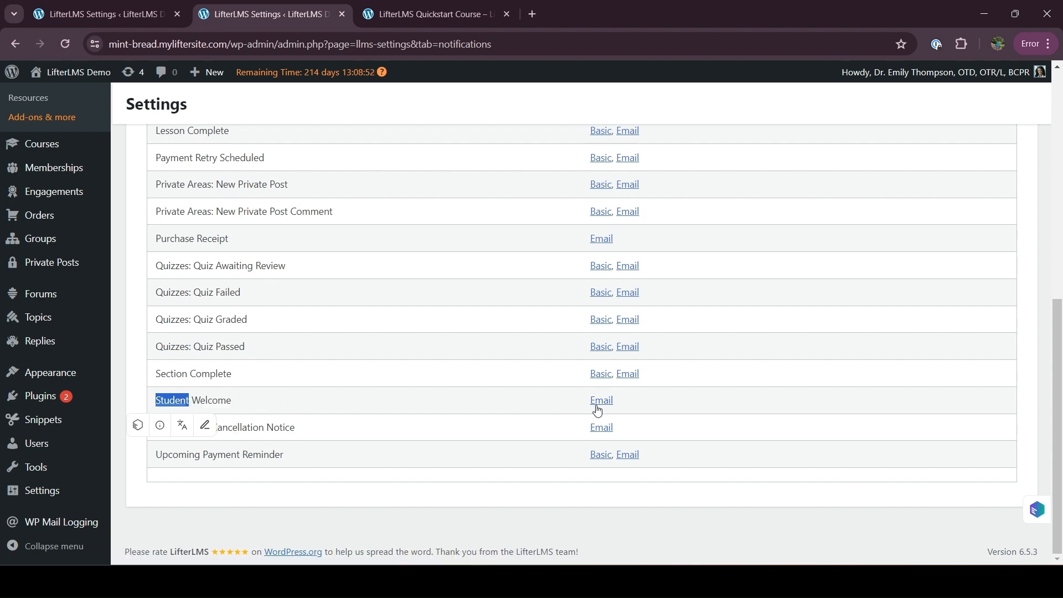
right_click(600, 406)
left_click(664, 172)
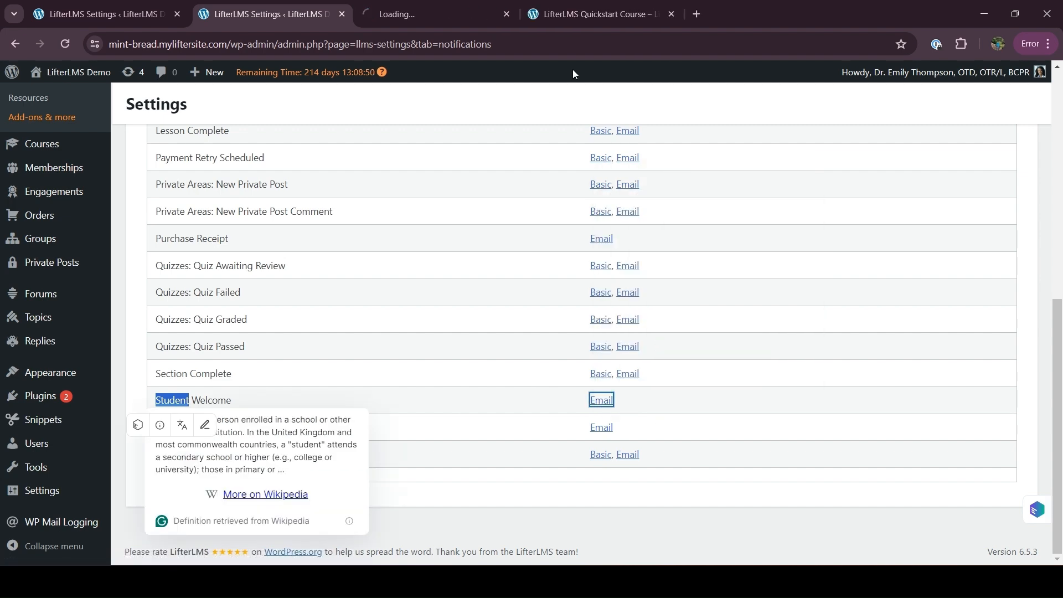
left_click(463, 8)
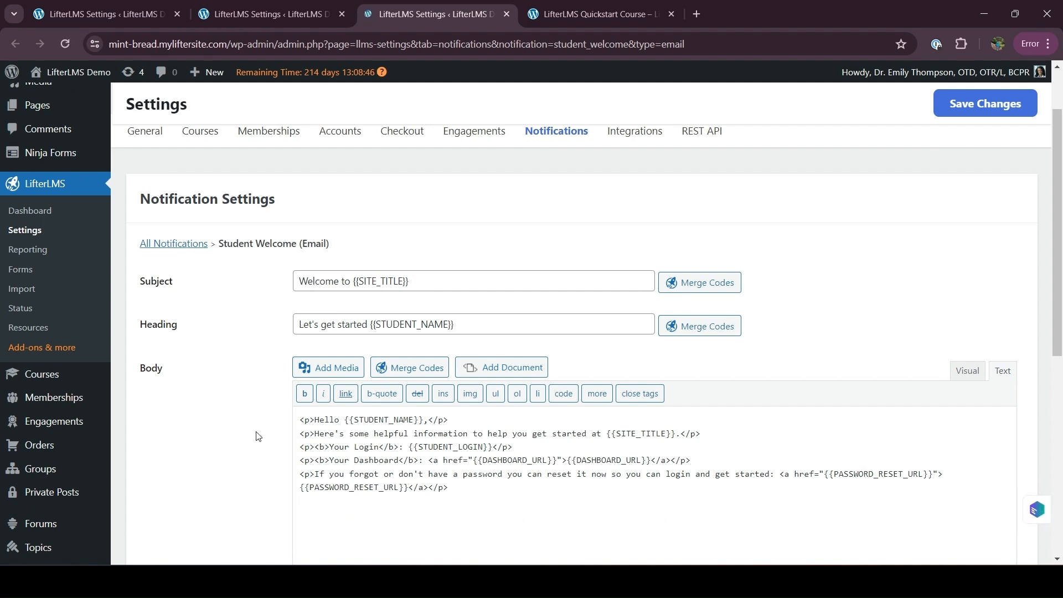
scroll(257, 436, "down", 5)
scroll(256, 436, "down", 2)
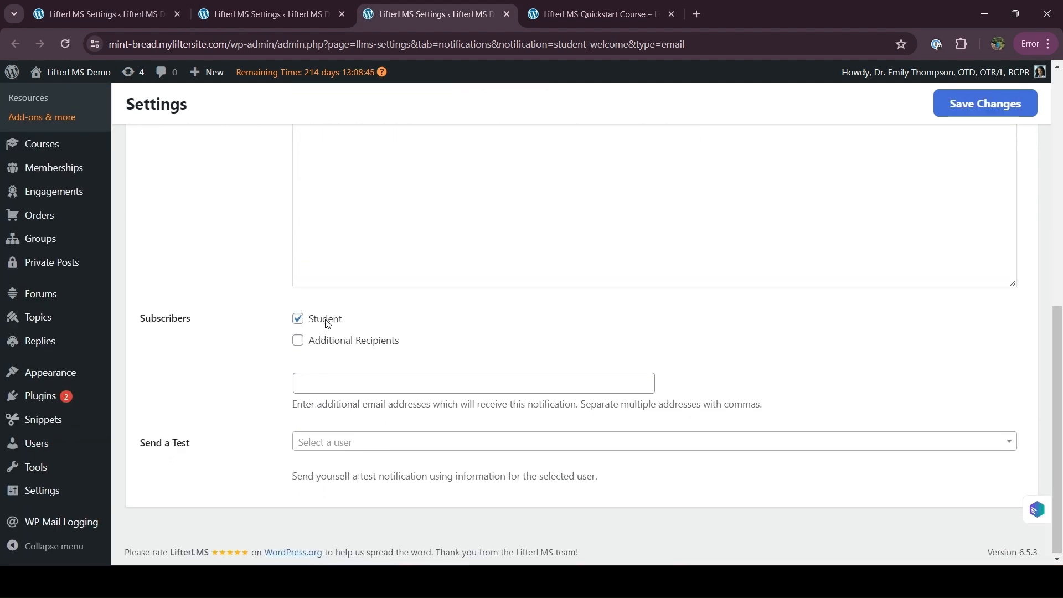
scroll(380, 339, "up", 1)
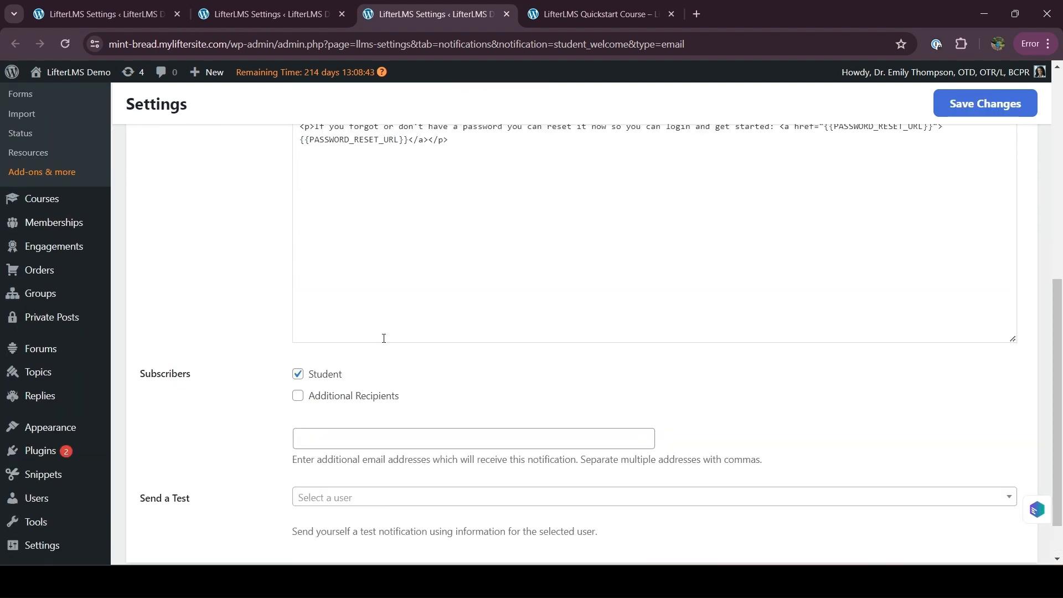
scroll(300, 372, "up", 8)
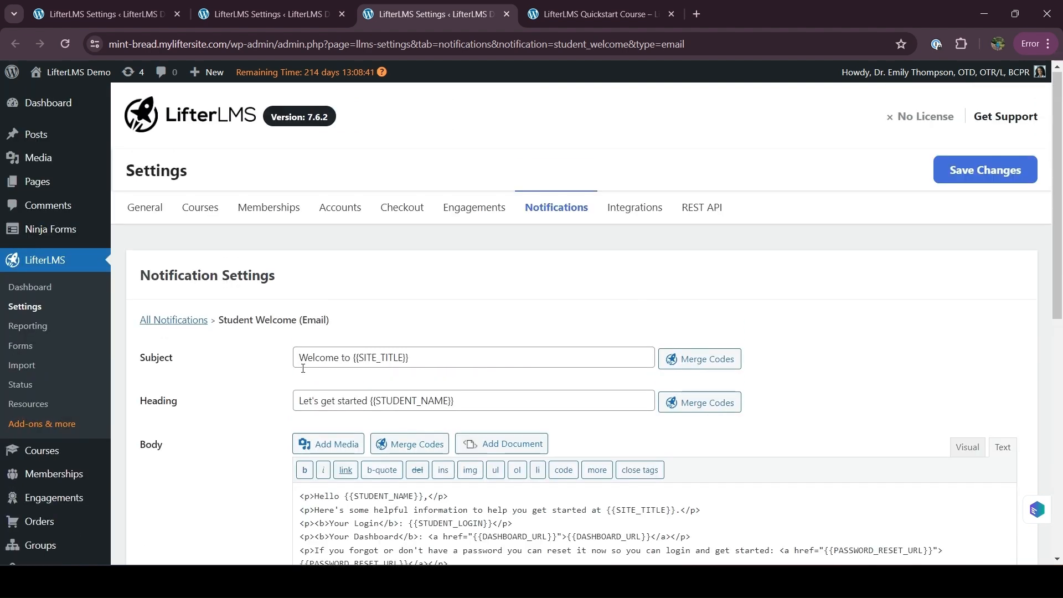
scroll(252, 441, "down", 2)
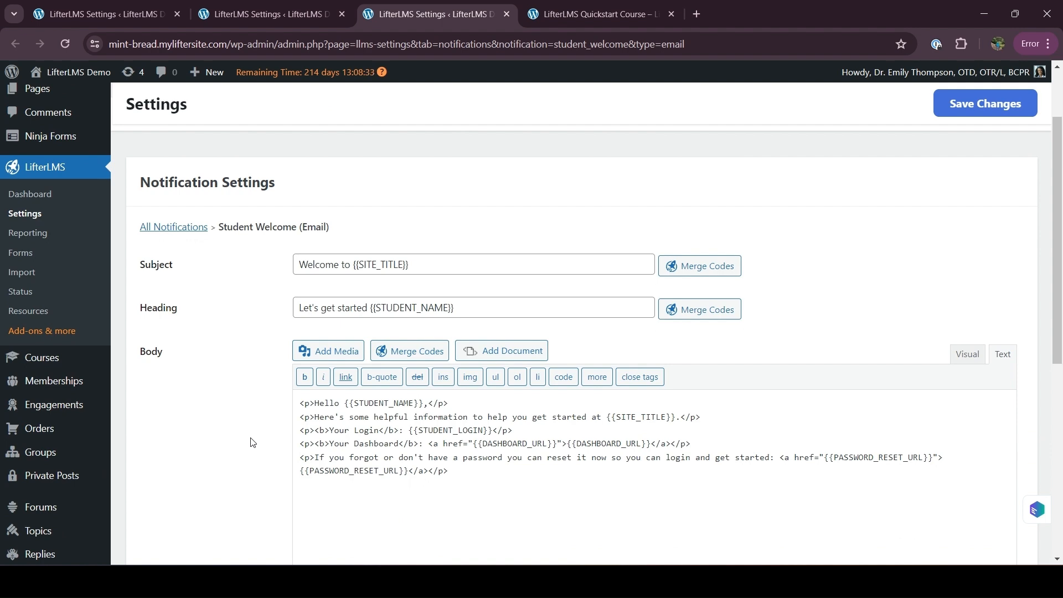
scroll(233, 388, "down", 6)
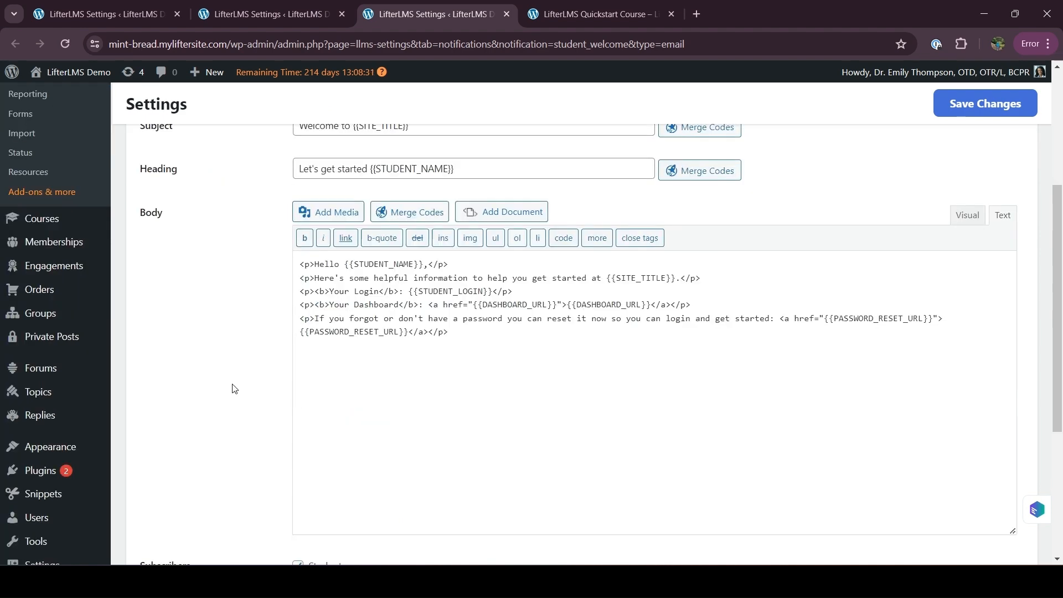
scroll(241, 453, "up", 6)
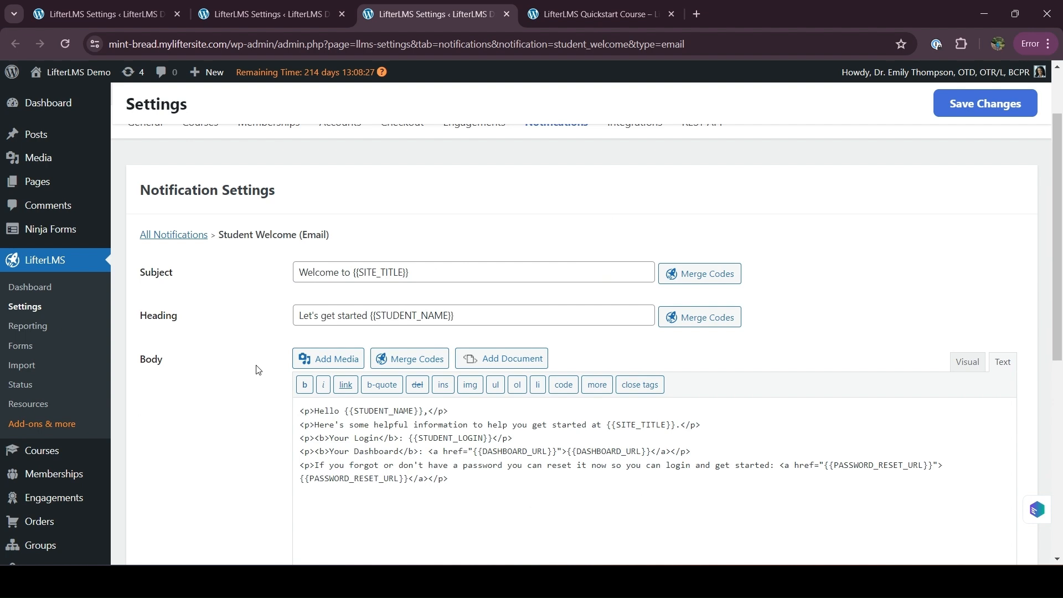
left_click_drag(299, 273, 409, 273)
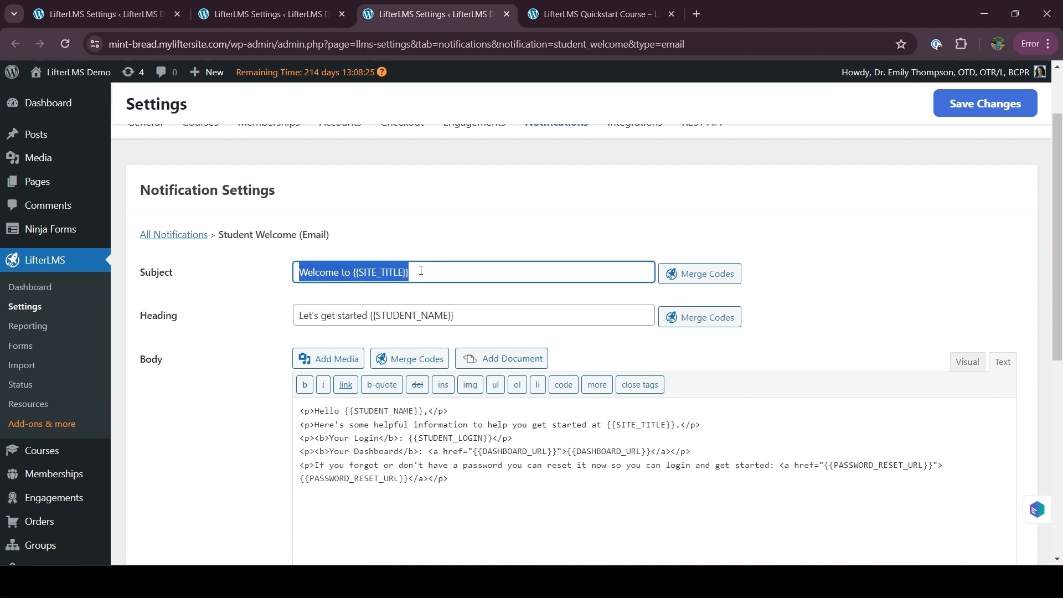
left_click(324, 320)
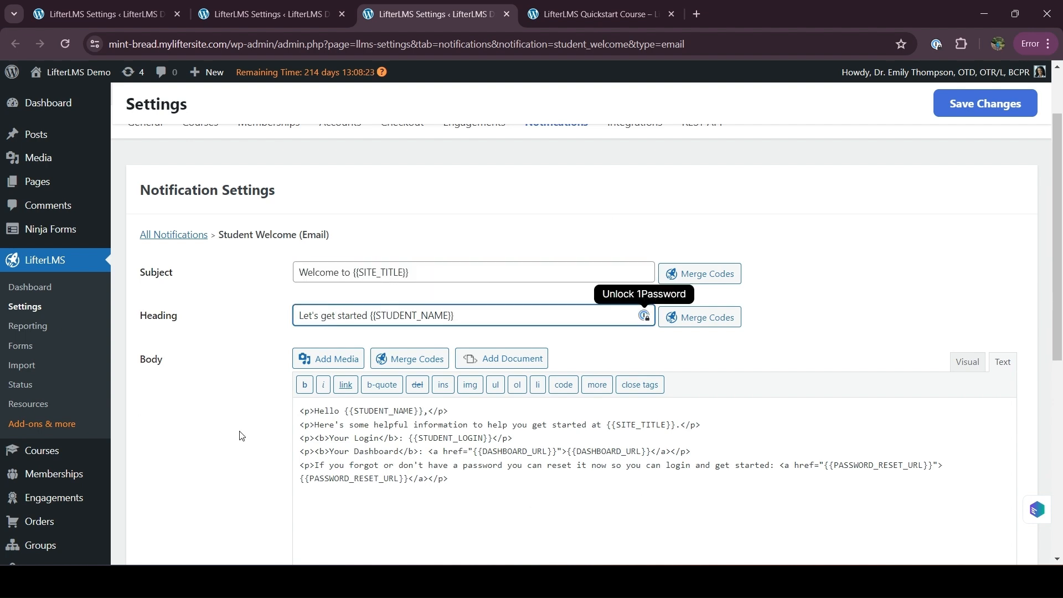
left_click(223, 456)
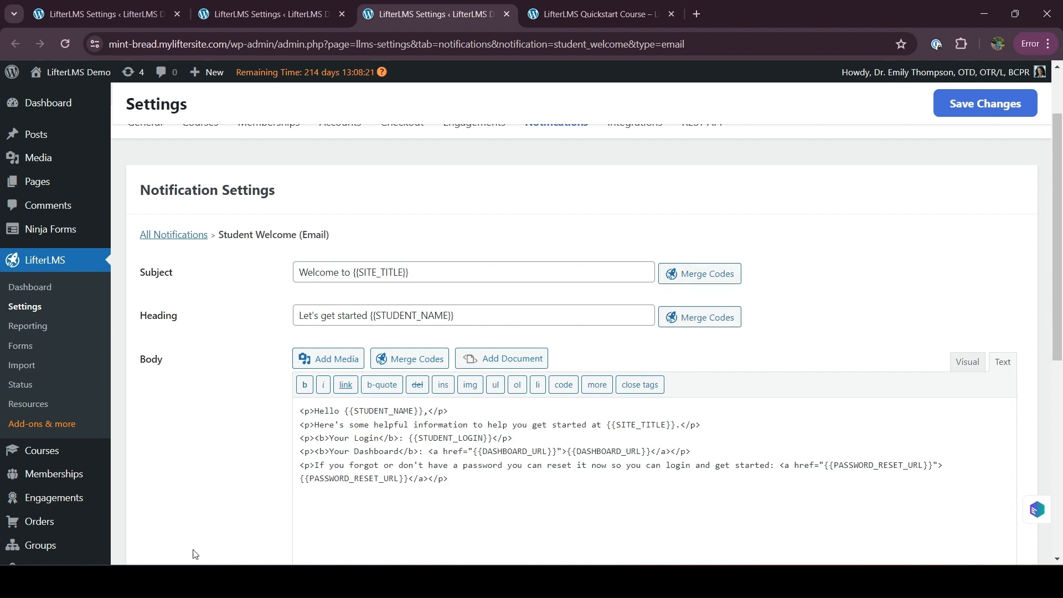
scroll(195, 553, "down", 2)
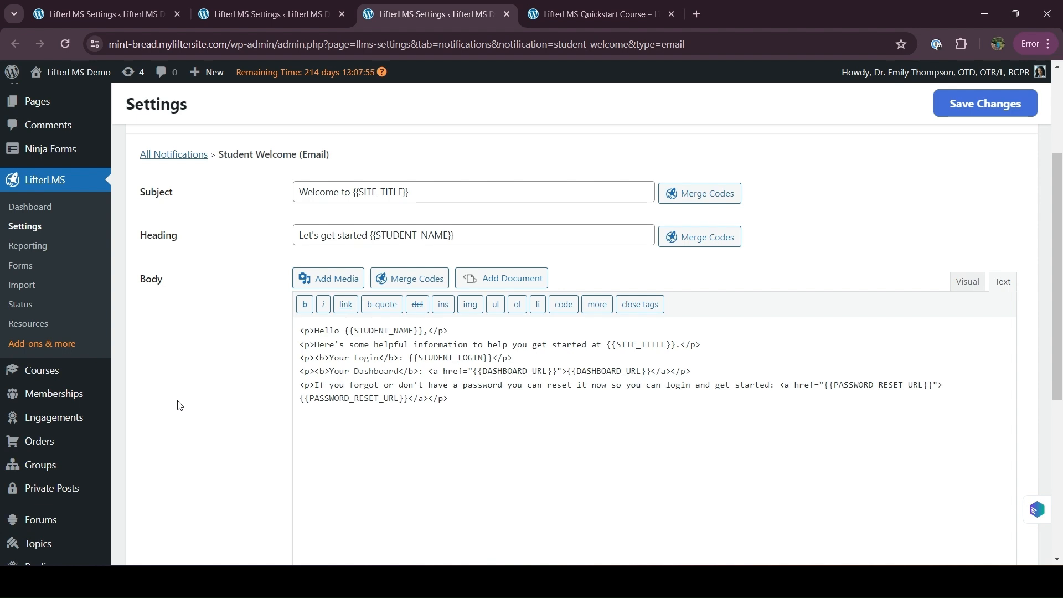
scroll(95, 416, "down", 1)
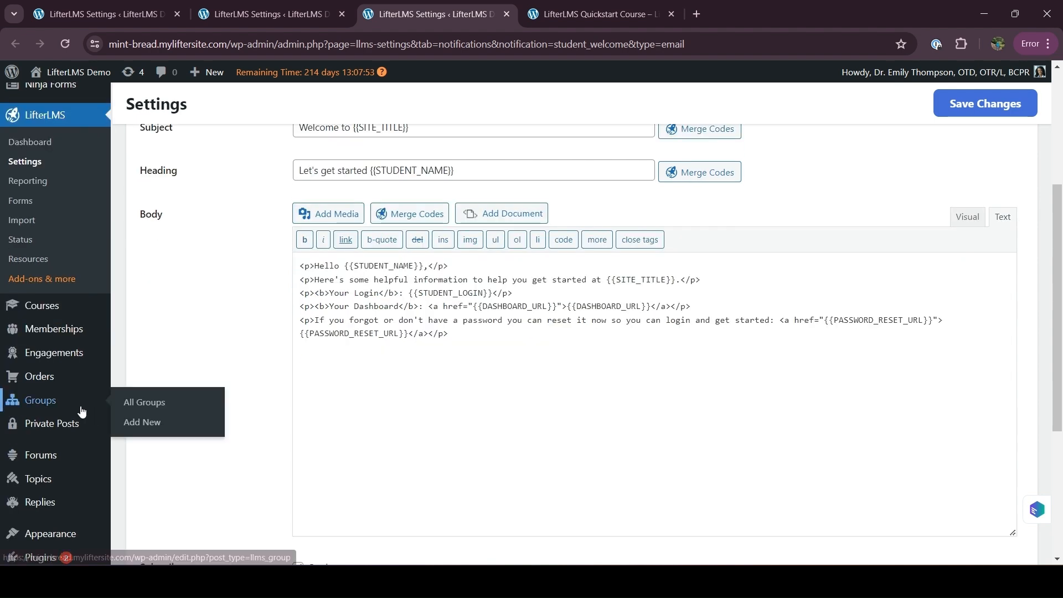
scroll(83, 443, "down", 3)
mouse_move(62, 529)
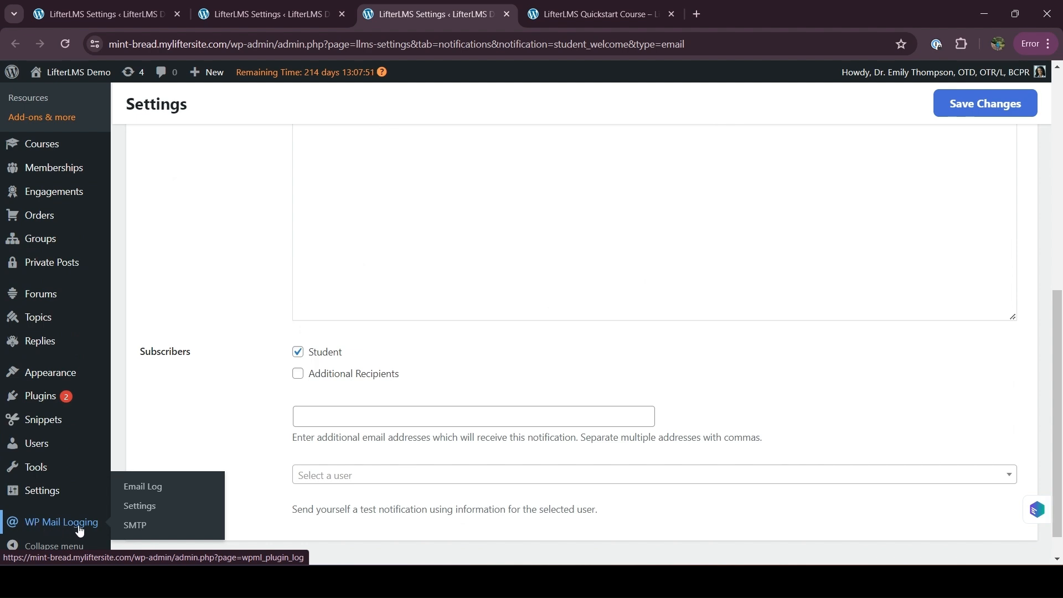
Step: Open WP Mail Logging's Email Log and view the latest 'Welcome to LifterLMS Demo' email's personalised heading
left_click(141, 492)
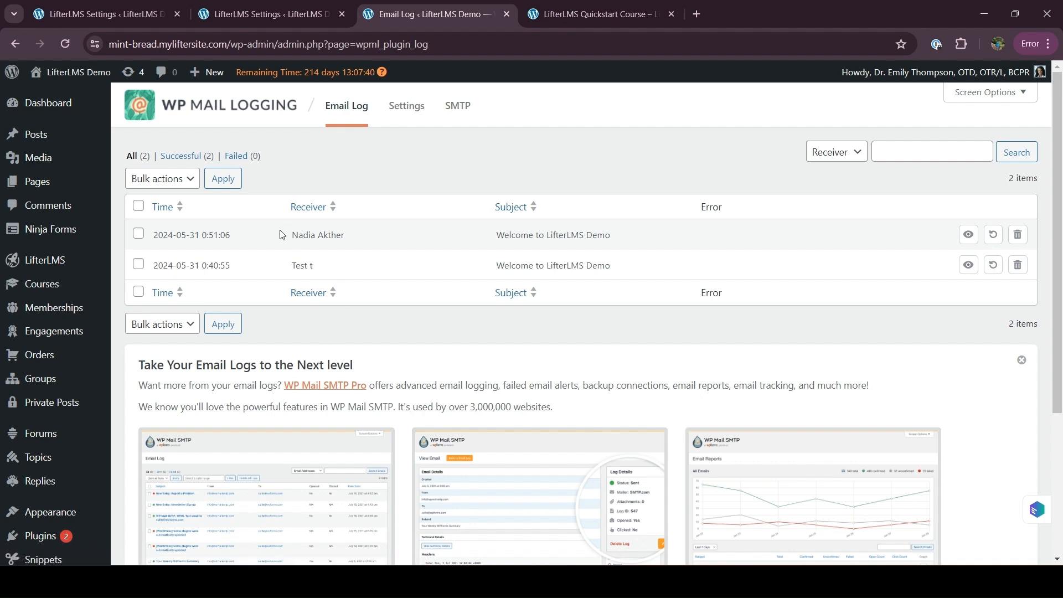
left_click_drag(284, 237, 349, 237)
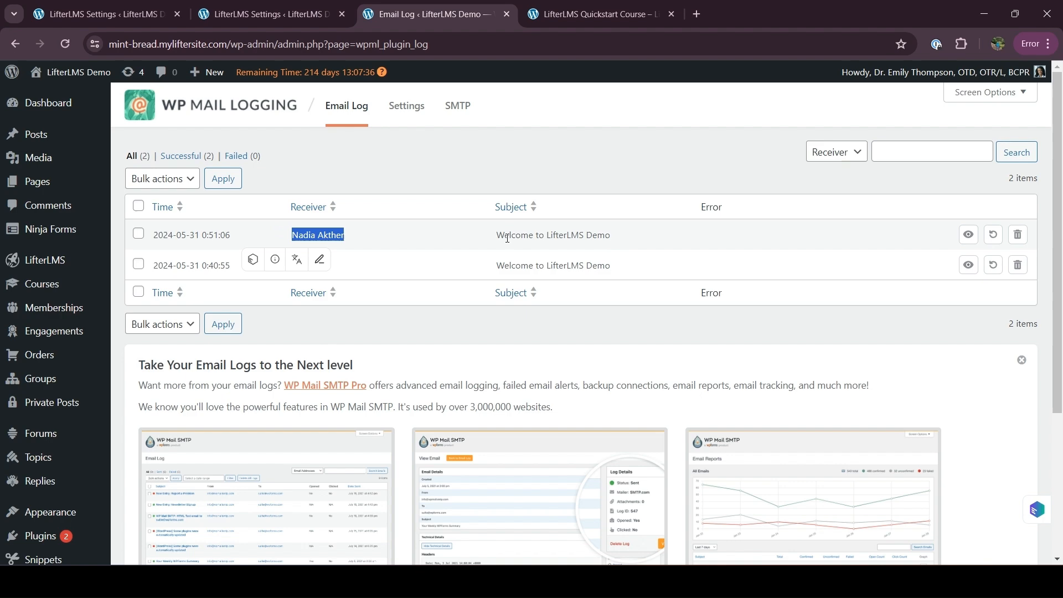
left_click(967, 235)
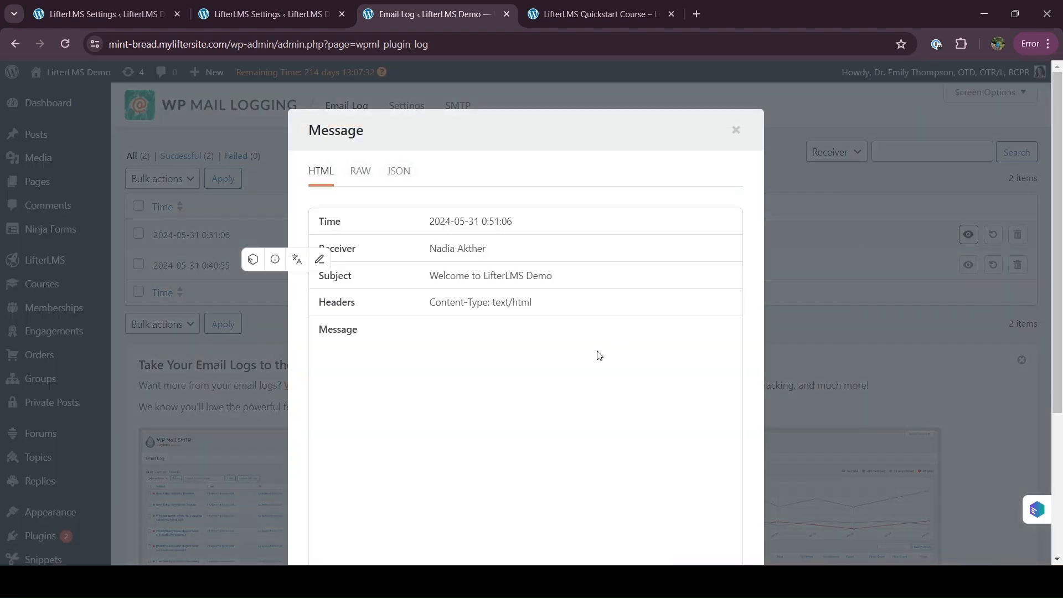
scroll(334, 382, "down", 1)
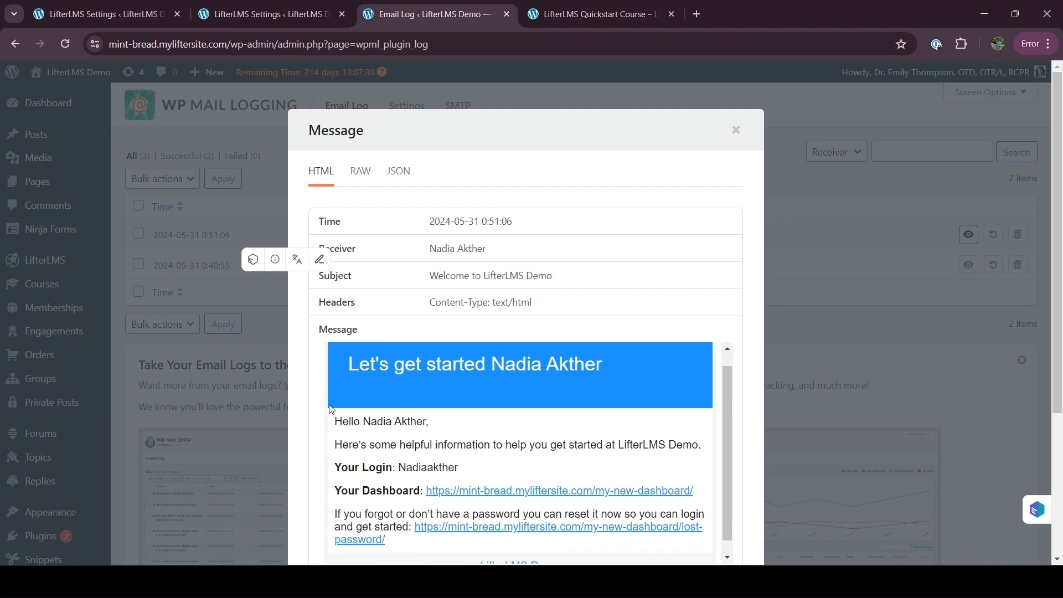
scroll(329, 404, "up", 1)
left_click_drag(340, 387, 612, 386)
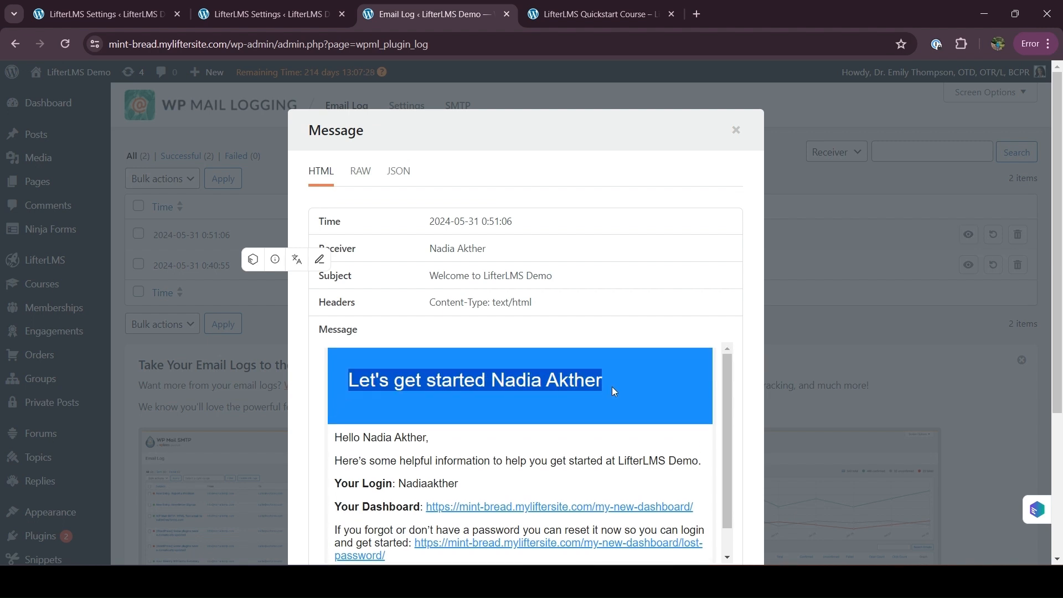
left_click(285, 7)
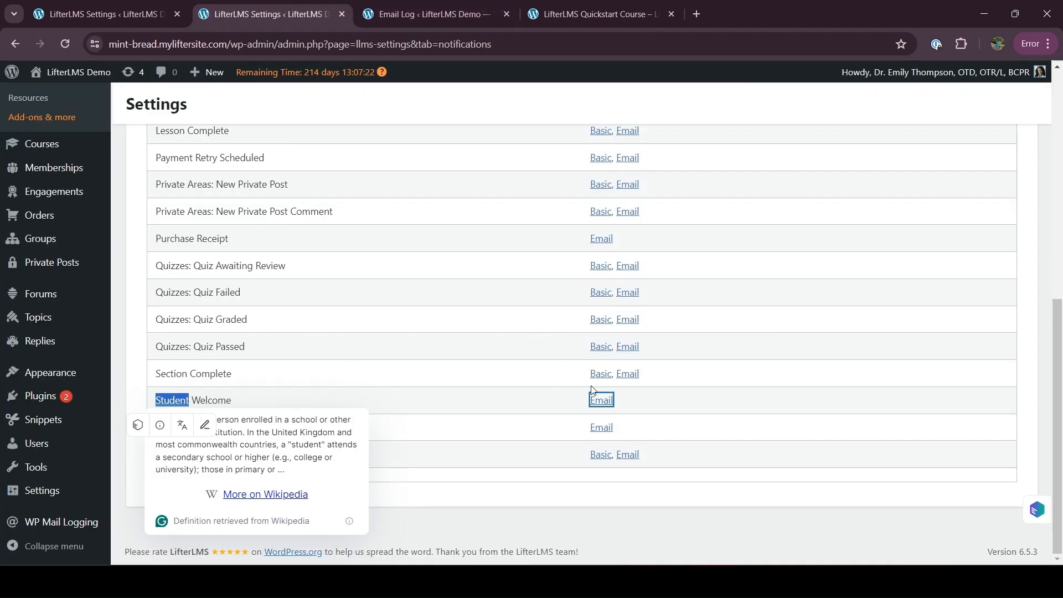
Step: Open the Student Welcome email template and compare its Heading with the sent email's heading
left_click(600, 403)
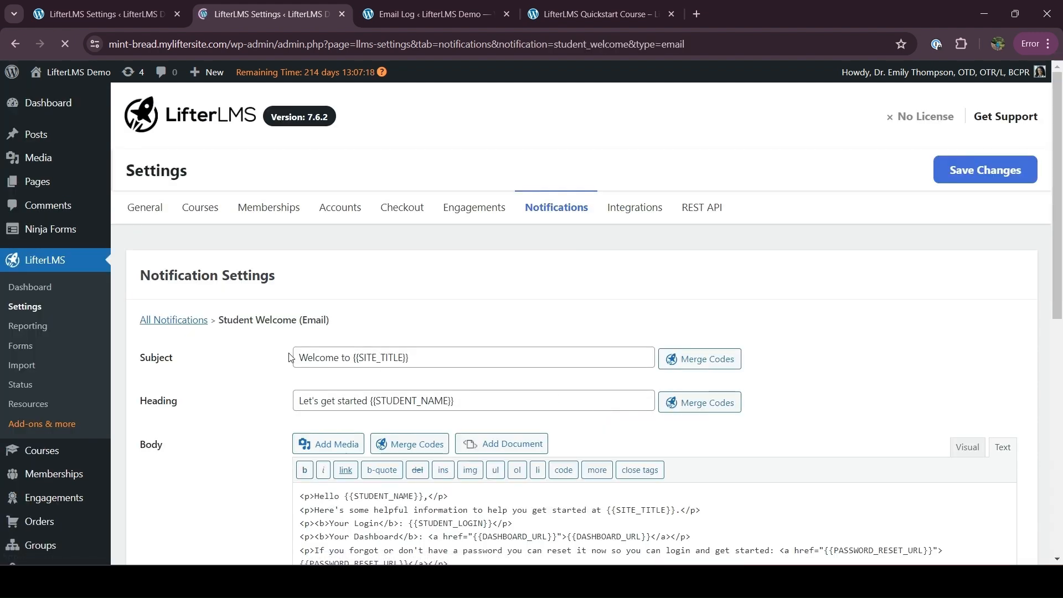
scroll(294, 346, "down", 1)
left_click_drag(293, 346, 469, 345)
left_click(468, 344)
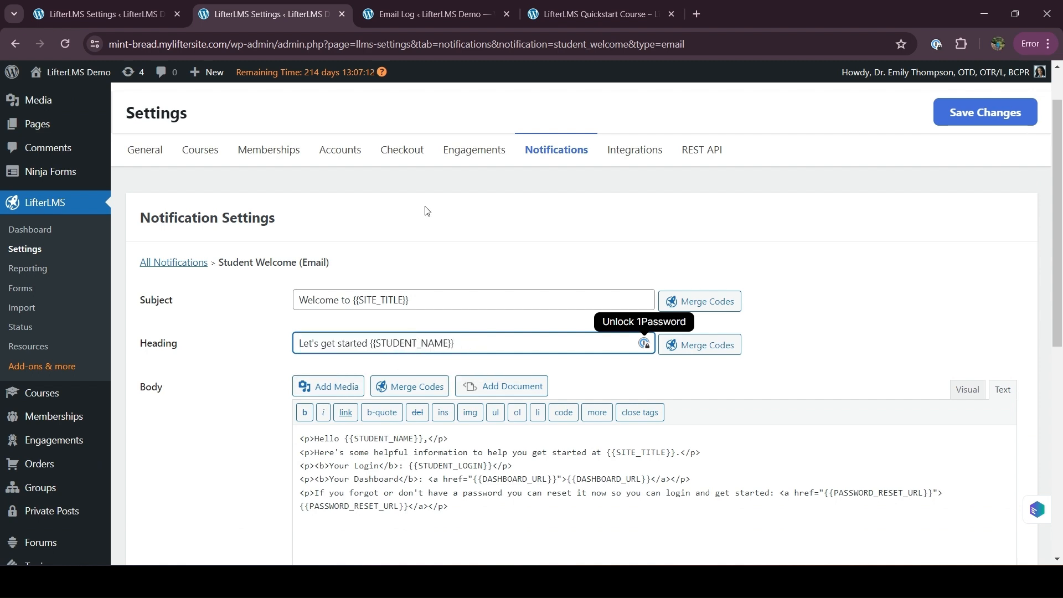
left_click(424, 14)
left_click(344, 370)
Step: Compare the sent email's body text against the template's Body HTML
scroll(340, 387, "down", 1)
left_click_drag(335, 407, 403, 532)
left_click(275, 13)
scroll(242, 560, "down", 4)
left_click_drag(297, 219, 477, 300)
left_click(240, 352)
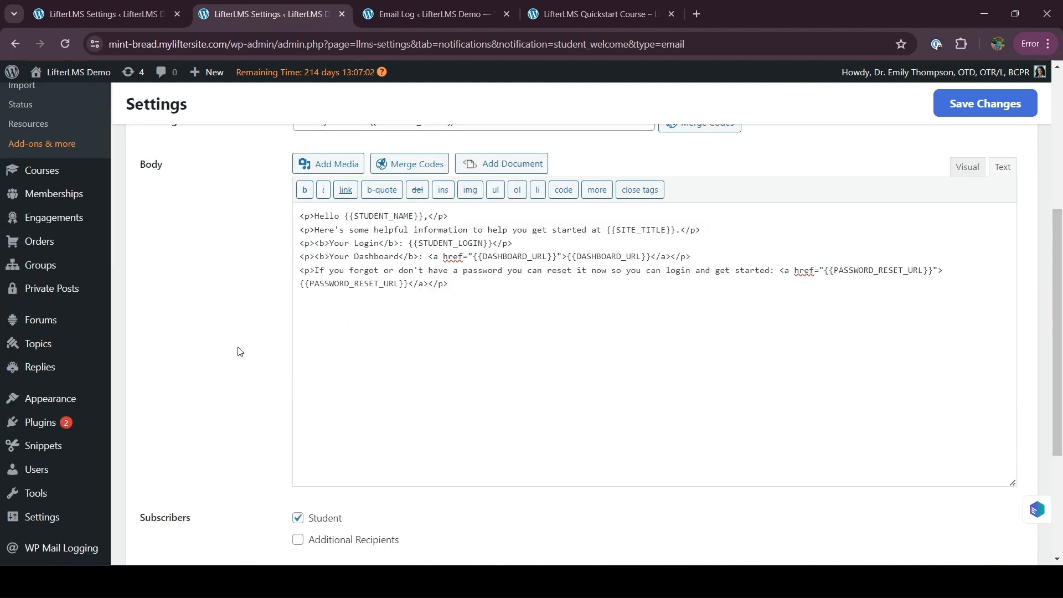
scroll(240, 352, "up", 5)
left_click(559, 213)
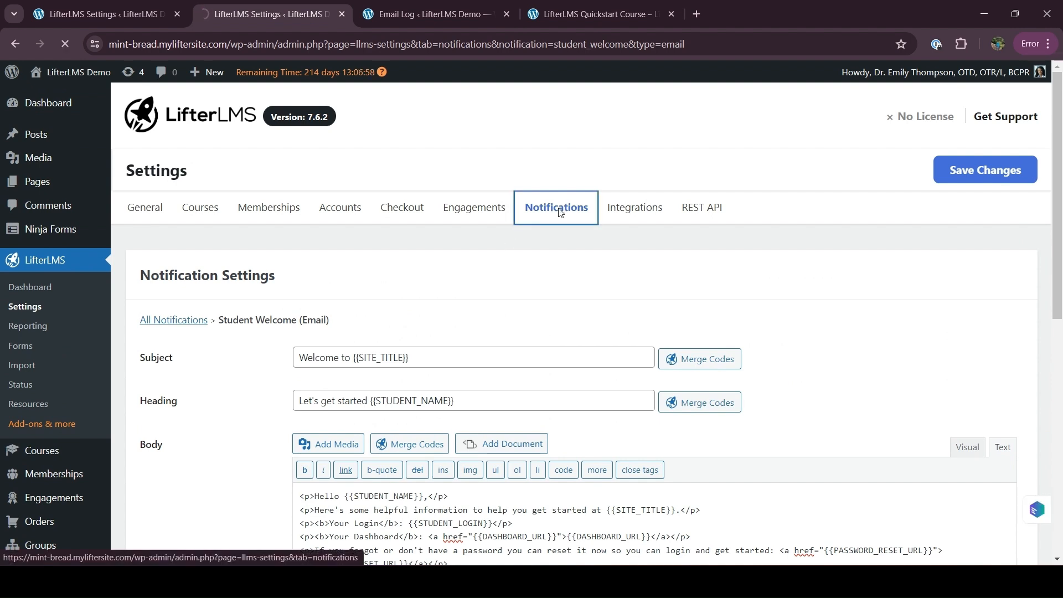
Step: Open the Lesson Complete row's Basic popup settings in a new tab and switch to it
scroll(457, 330, "down", 3)
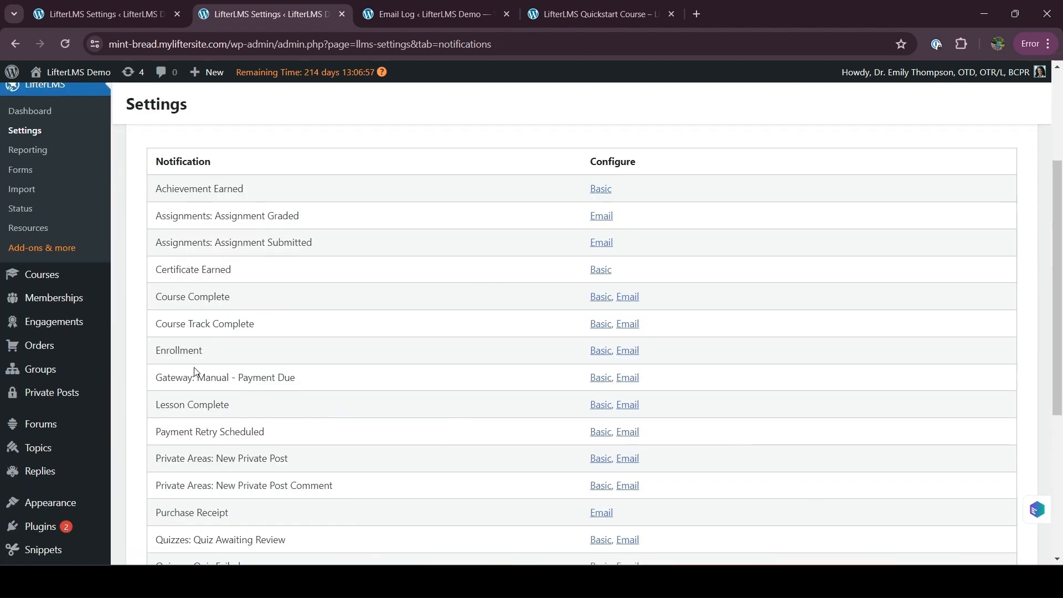
left_click_drag(154, 407, 231, 407)
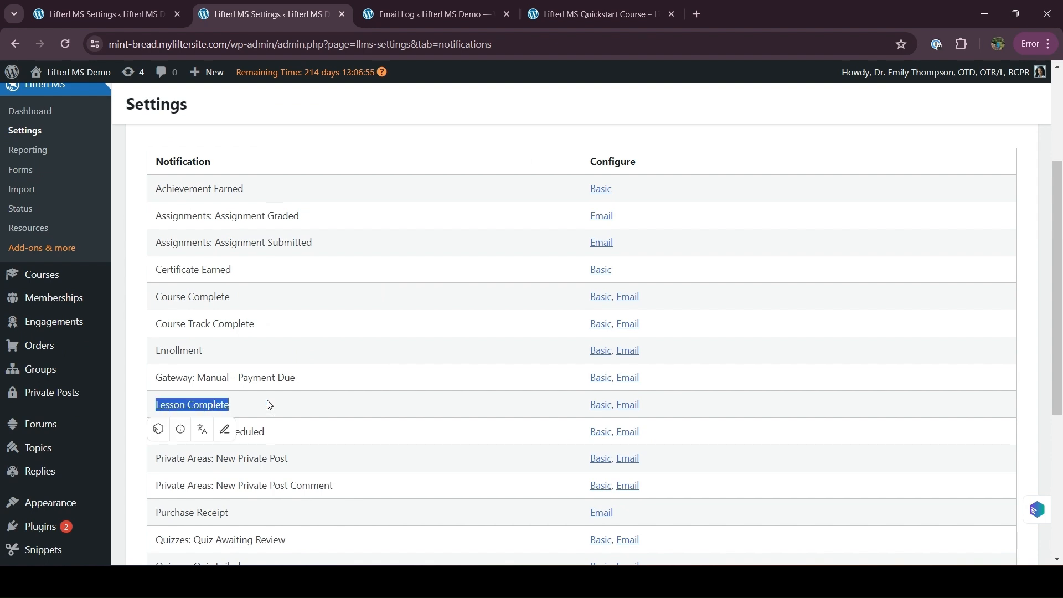
left_click(597, 407)
right_click(597, 408)
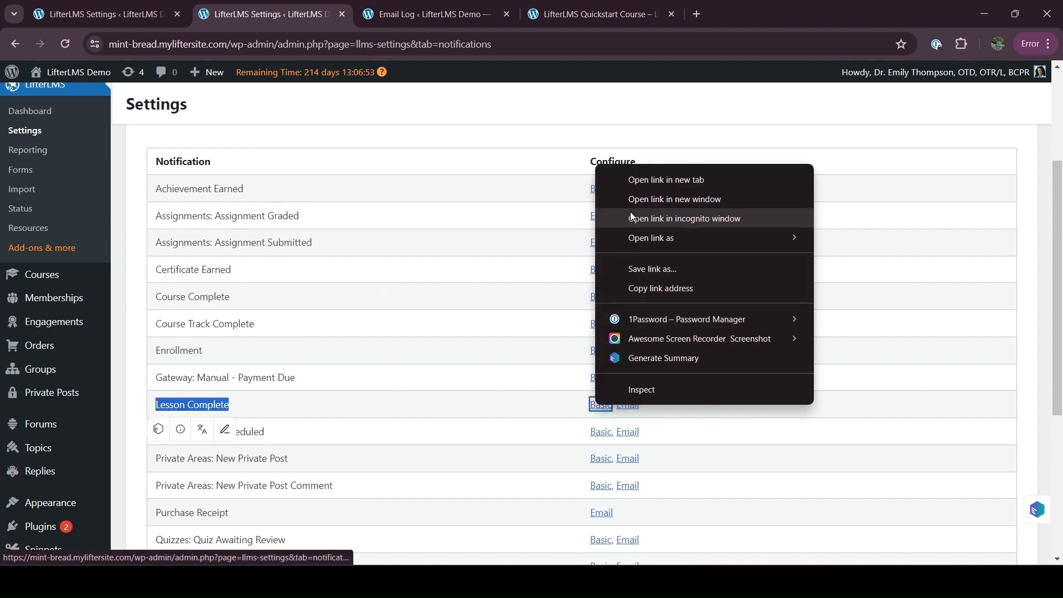
left_click(632, 183)
left_click(574, 12)
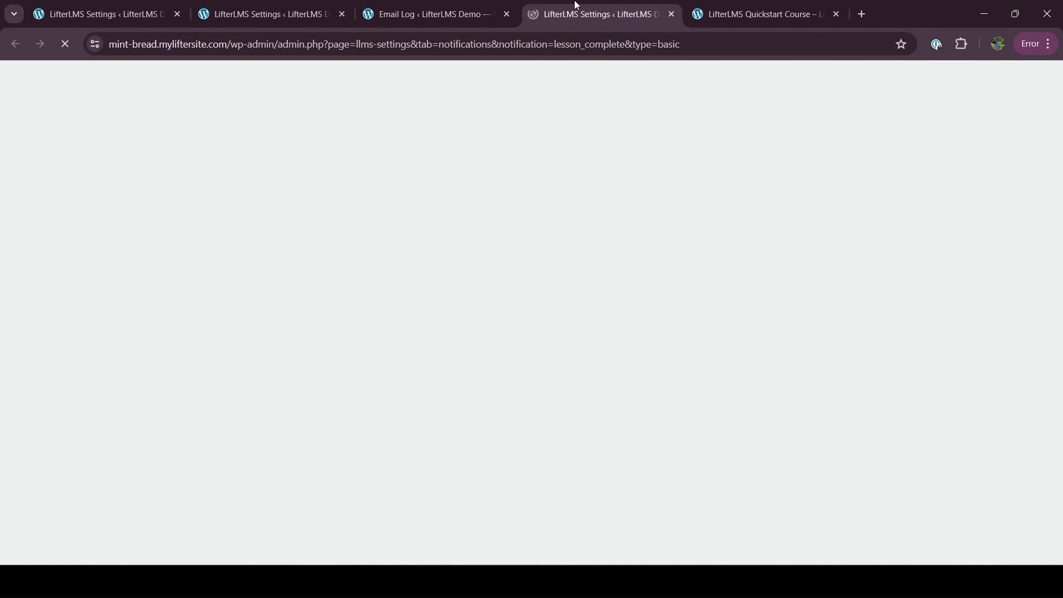
Step: Review the '{{STUDENT_NAME}} Completed a Lesson' title, thumbs-up icon and Student-only subscribers
scroll(178, 434, "down", 2)
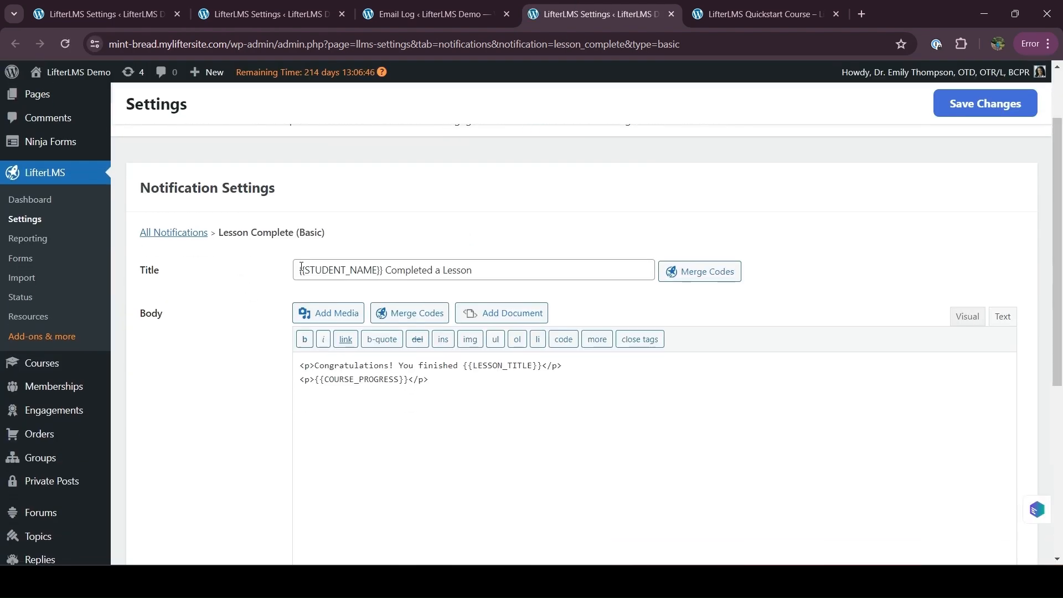
left_click_drag(302, 267, 506, 265)
left_click(507, 265)
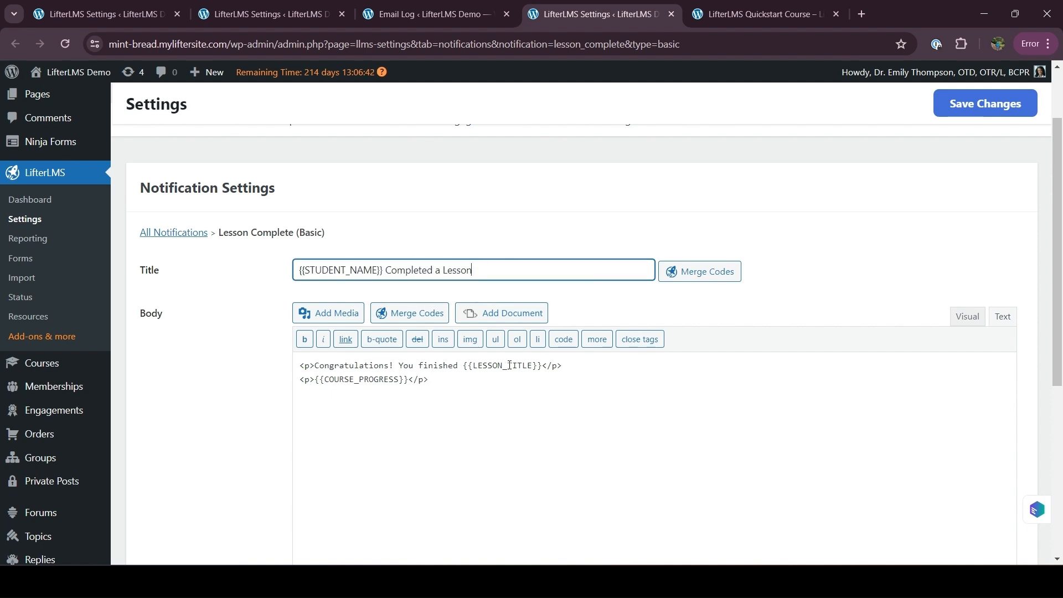
scroll(336, 385, "down", 3)
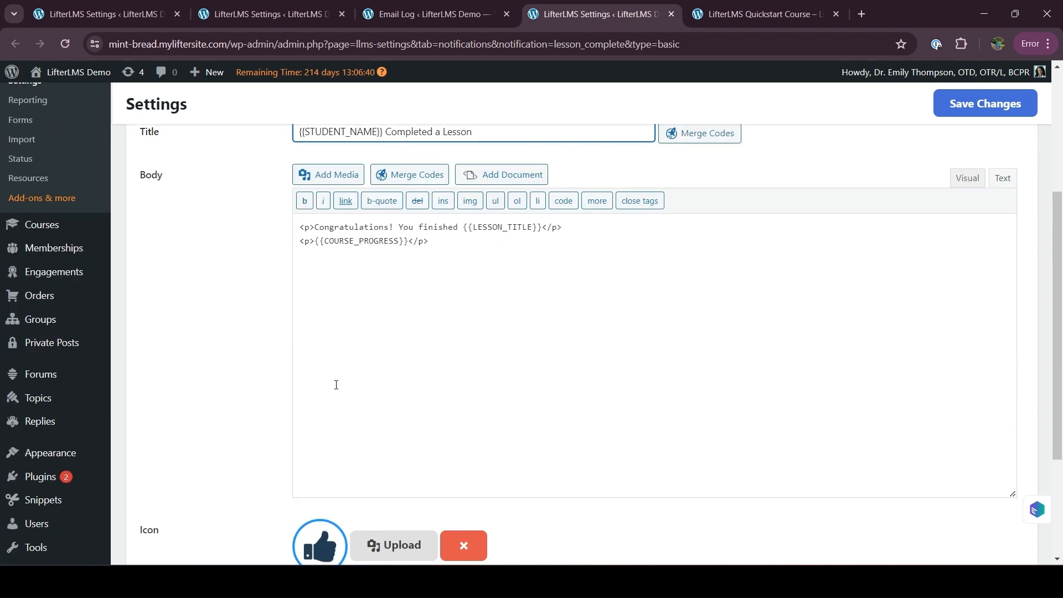
scroll(249, 343, "down", 3)
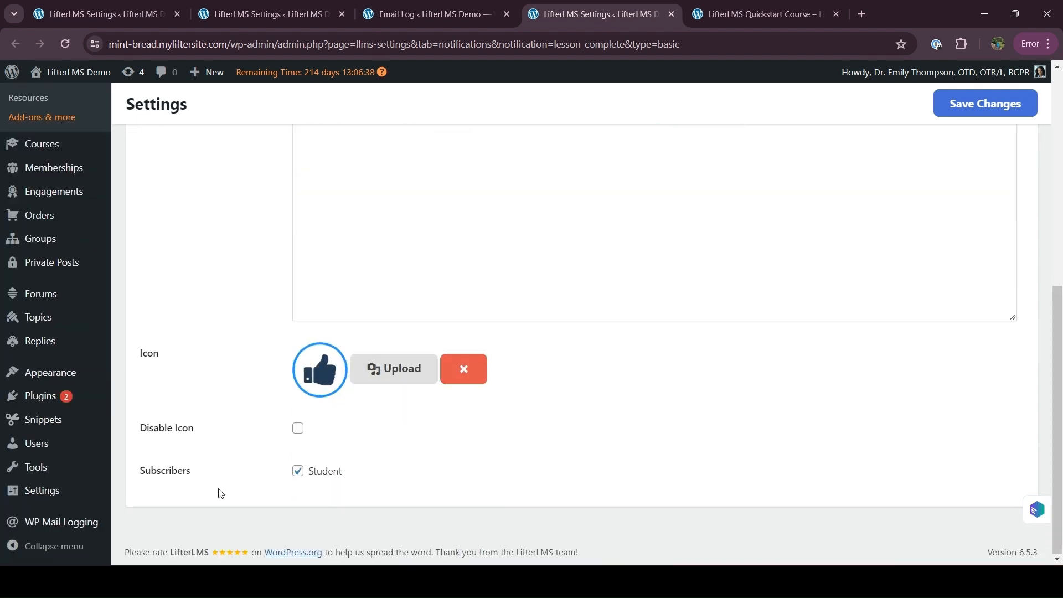
left_click_drag(136, 470, 194, 474)
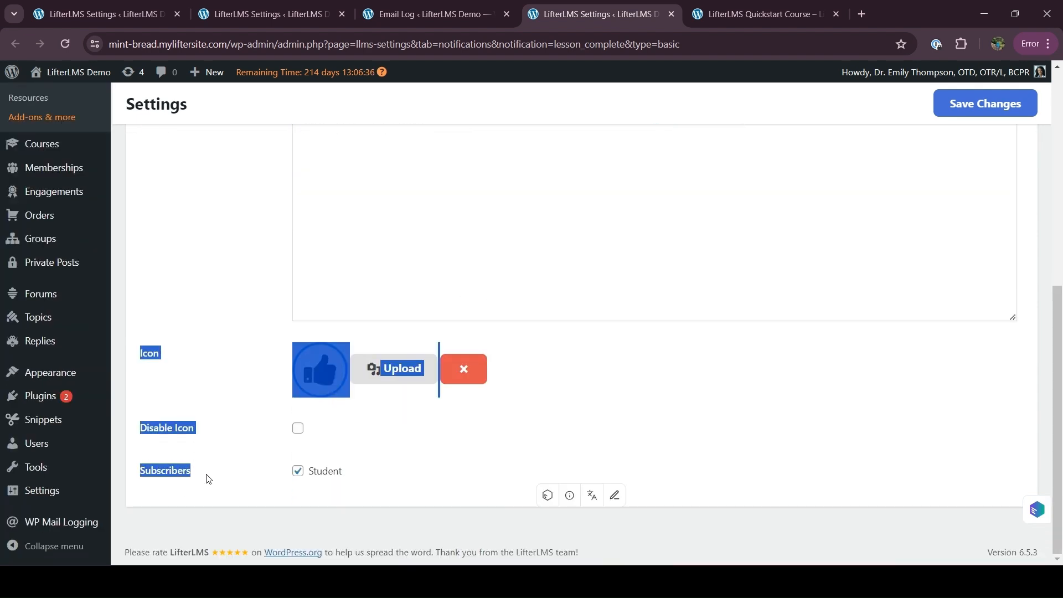
left_click(207, 476)
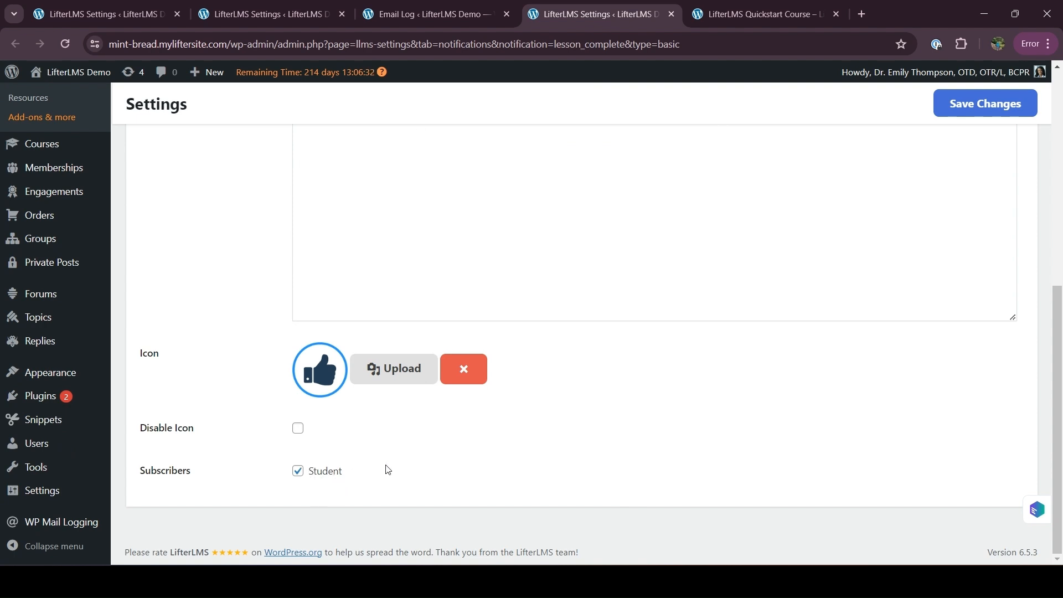
mouse_move(715, 581)
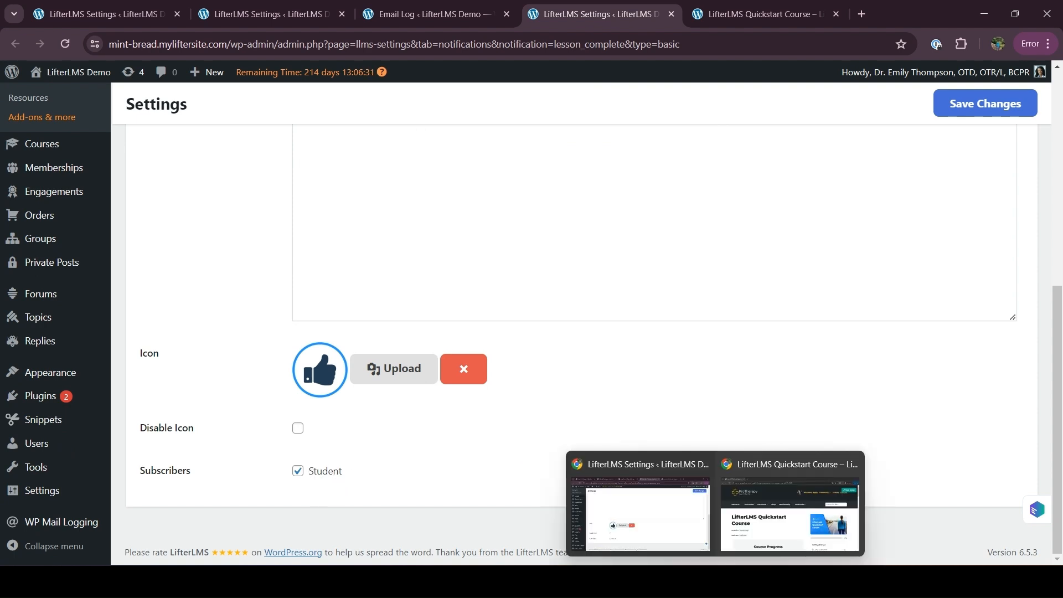
left_click(758, 522)
Step: As the student, complete 'What is LifterLMS?' and check the 'You Completed a Lesson' popup at 5.26%
scroll(510, 408, "down", 10)
scroll(513, 411, "up", 5)
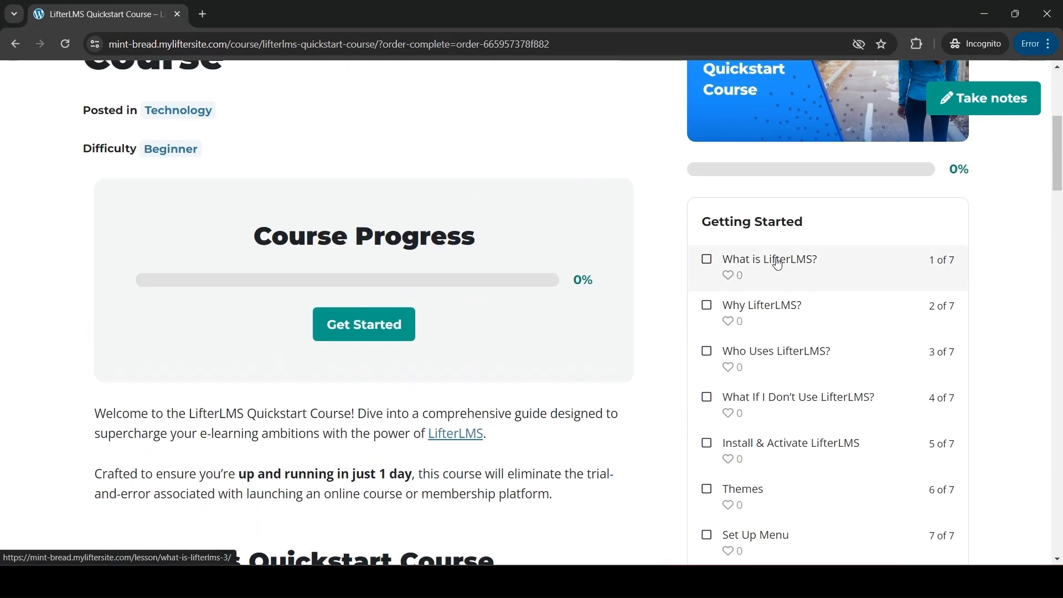
left_click(778, 264)
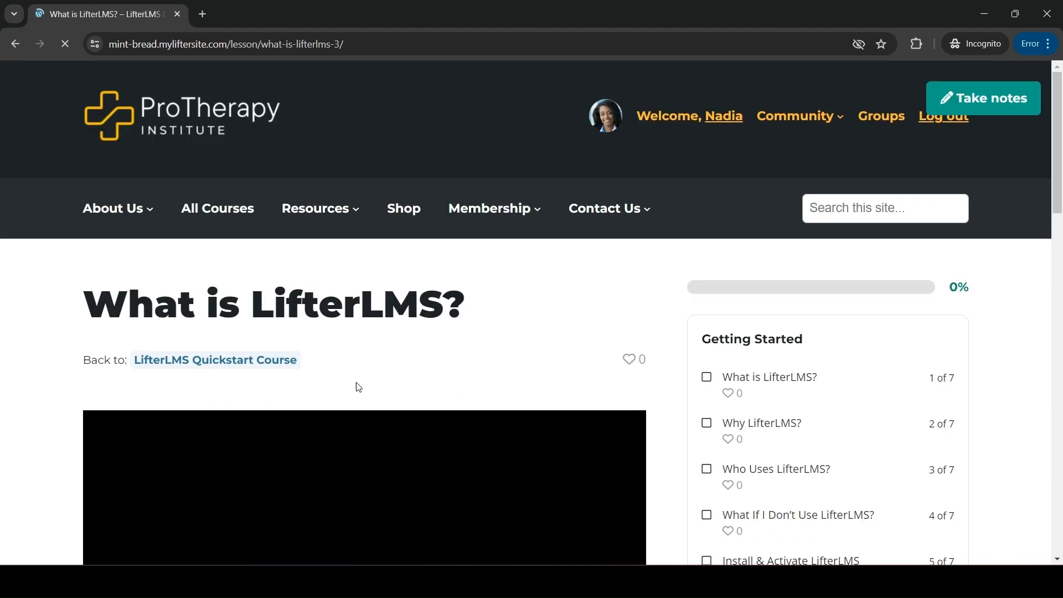
scroll(358, 387, "down", 3)
scroll(358, 386, "down", 3)
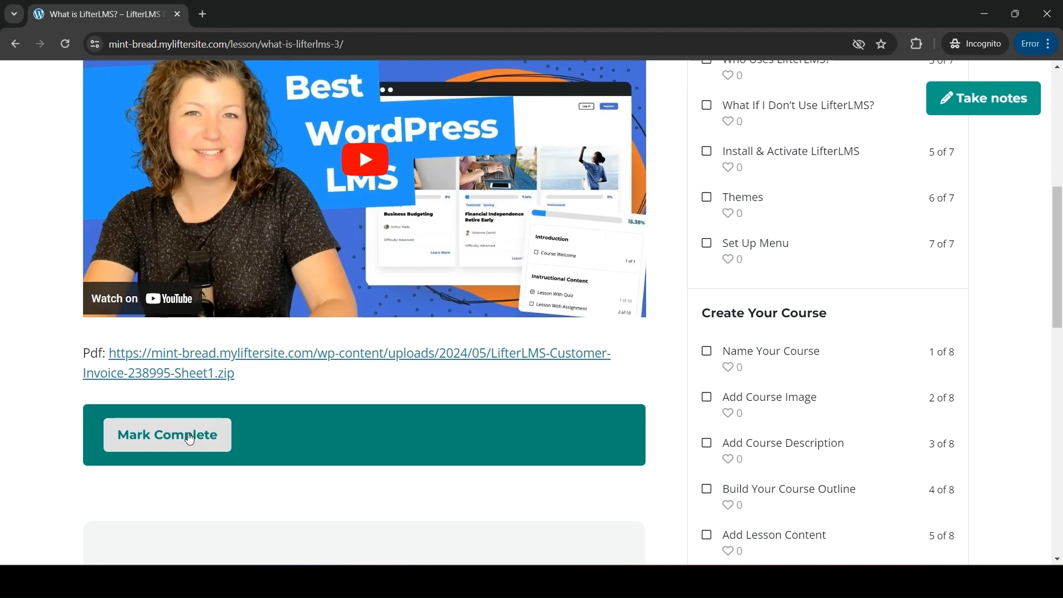
scroll(25, 374, "up", 1)
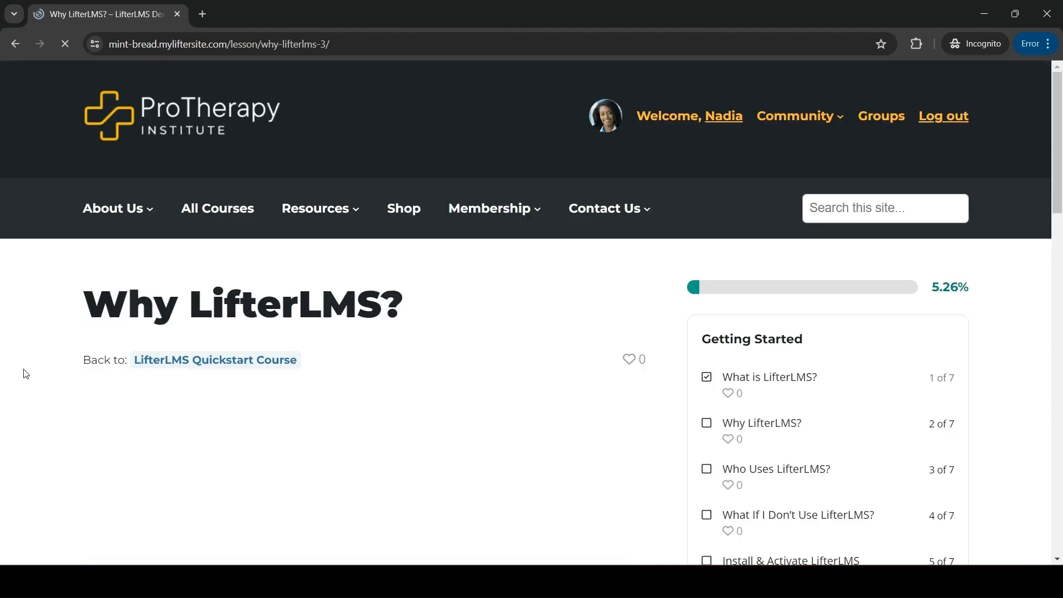
left_click_drag(788, 119, 939, 171)
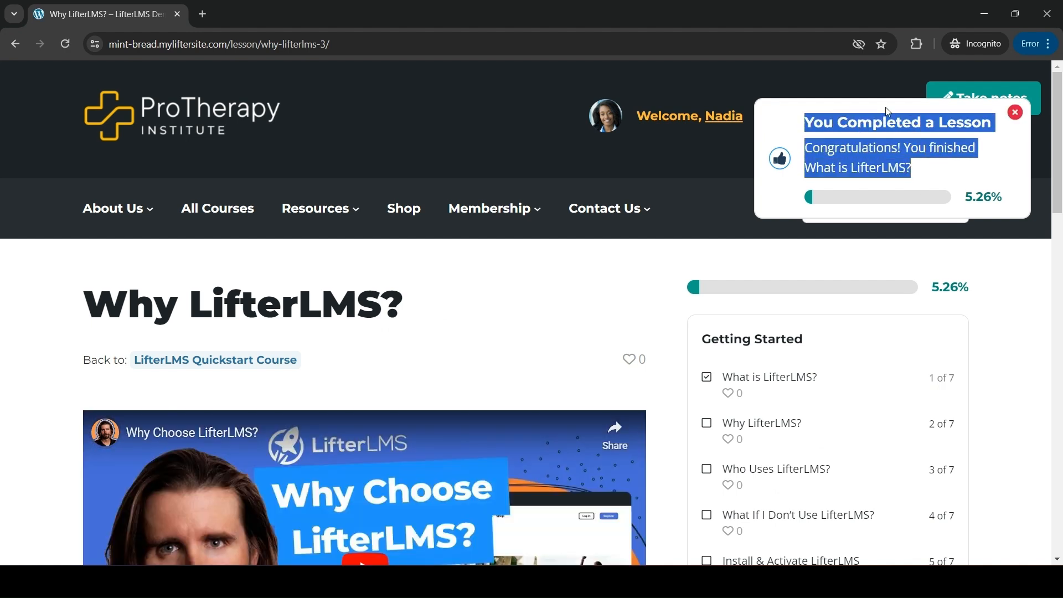
Step: Return the LifterLMS settings window to the full Notifications list
mouse_move(715, 580)
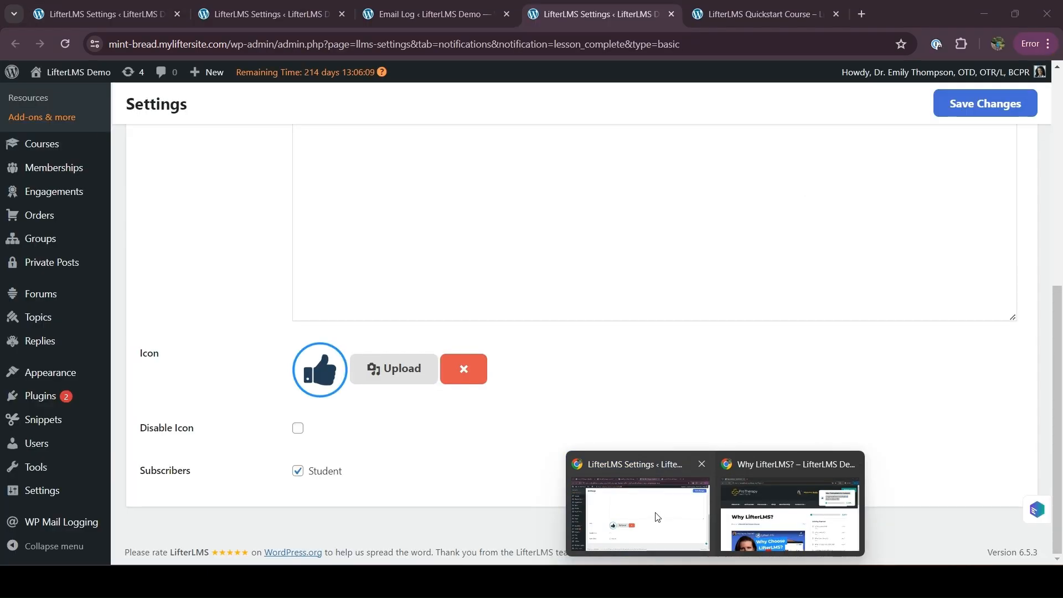
left_click(657, 516)
scroll(601, 393, "up", 10)
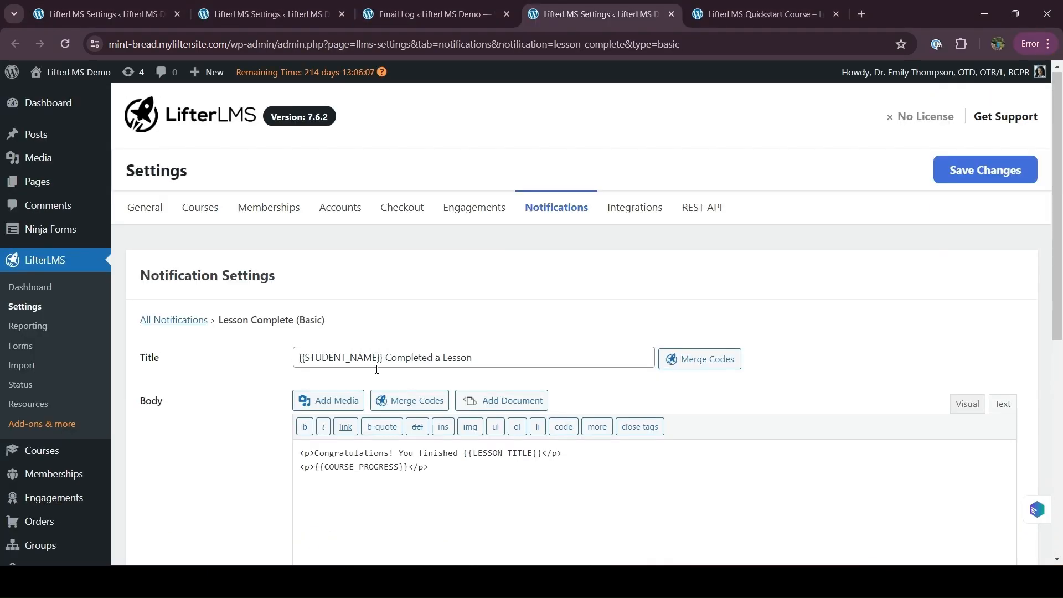
left_click(548, 209)
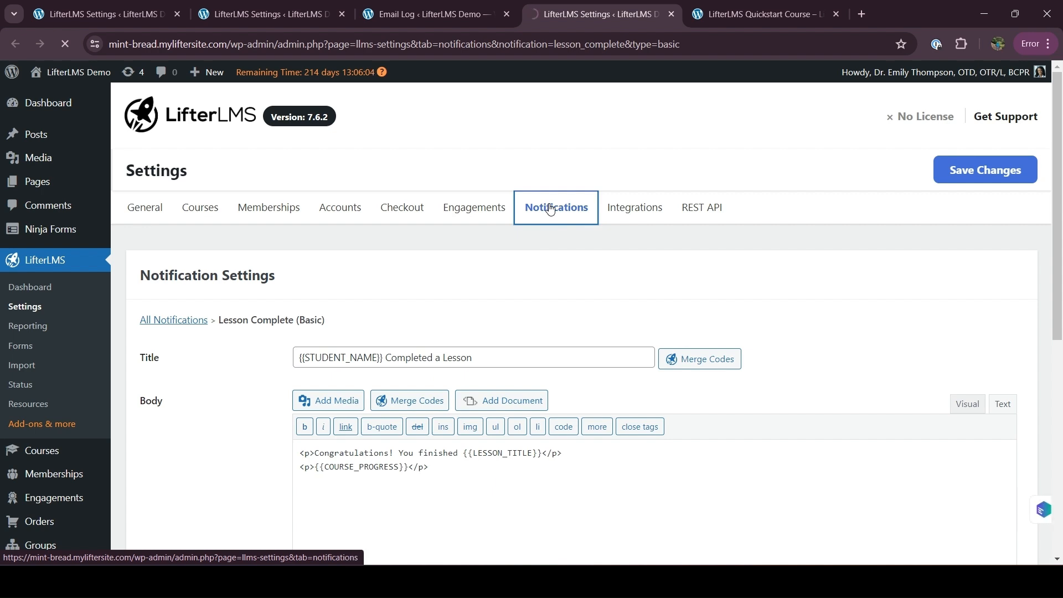
Step: Scroll through the notification types, highlighting the Certificate Earned entry
scroll(420, 432, "down", 2)
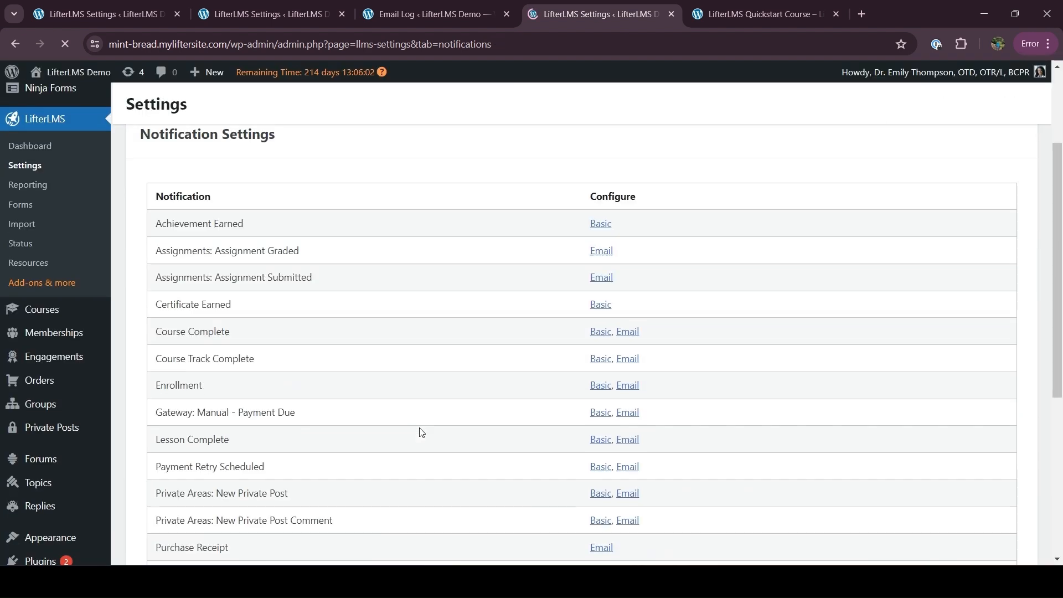
left_click_drag(152, 306, 242, 307)
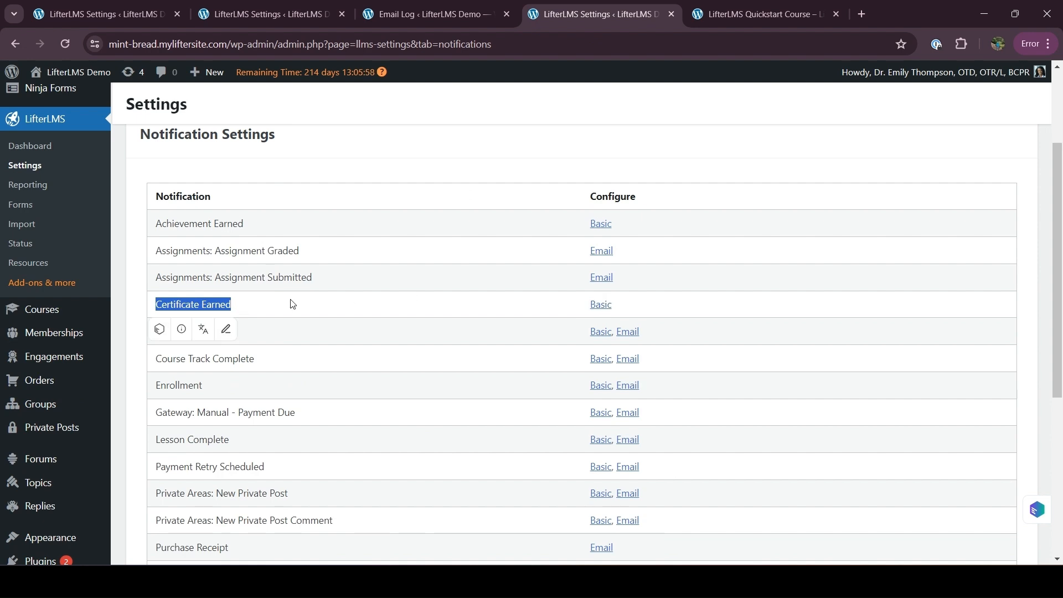
left_click(270, 306)
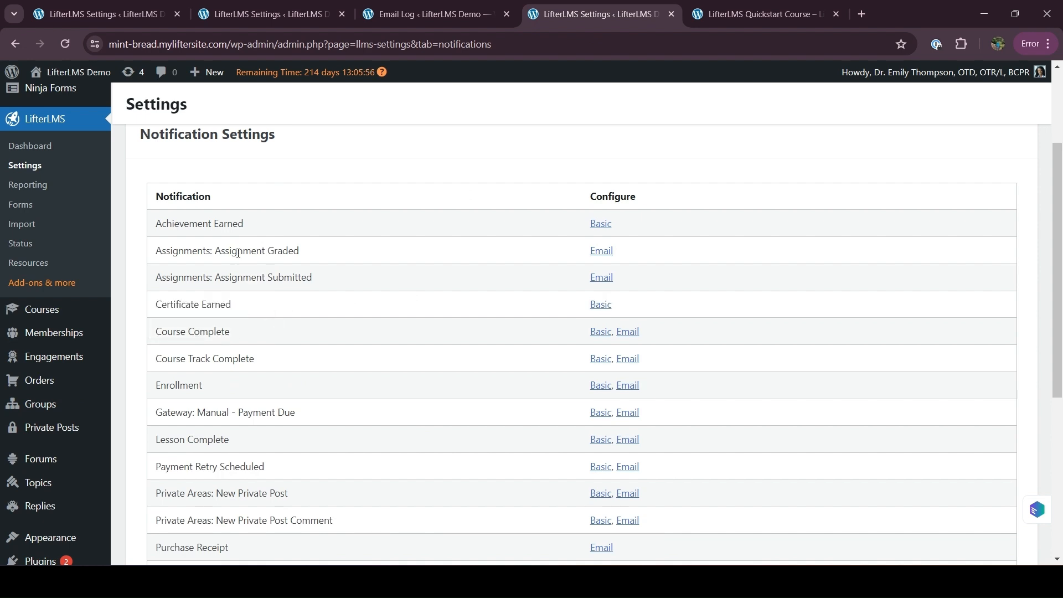
scroll(299, 382, "down", 2)
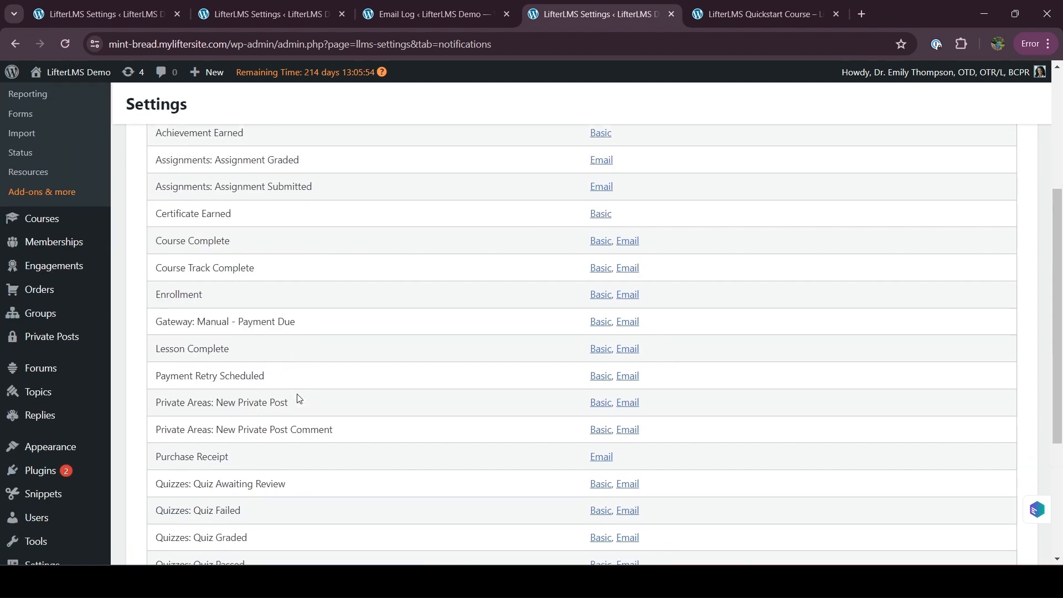
scroll(247, 473, "down", 2)
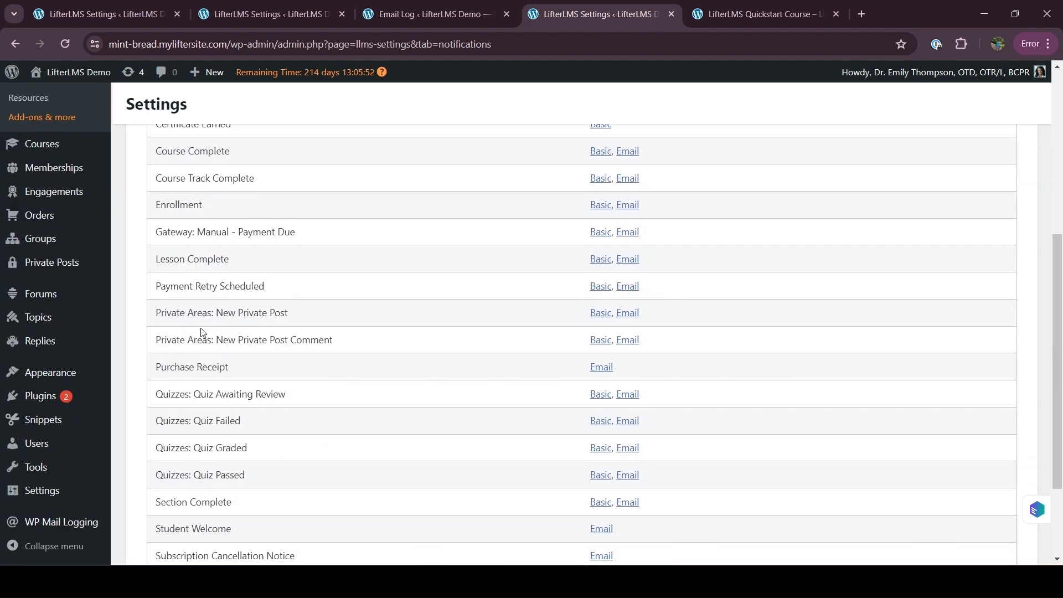
scroll(235, 494, "down", 2)
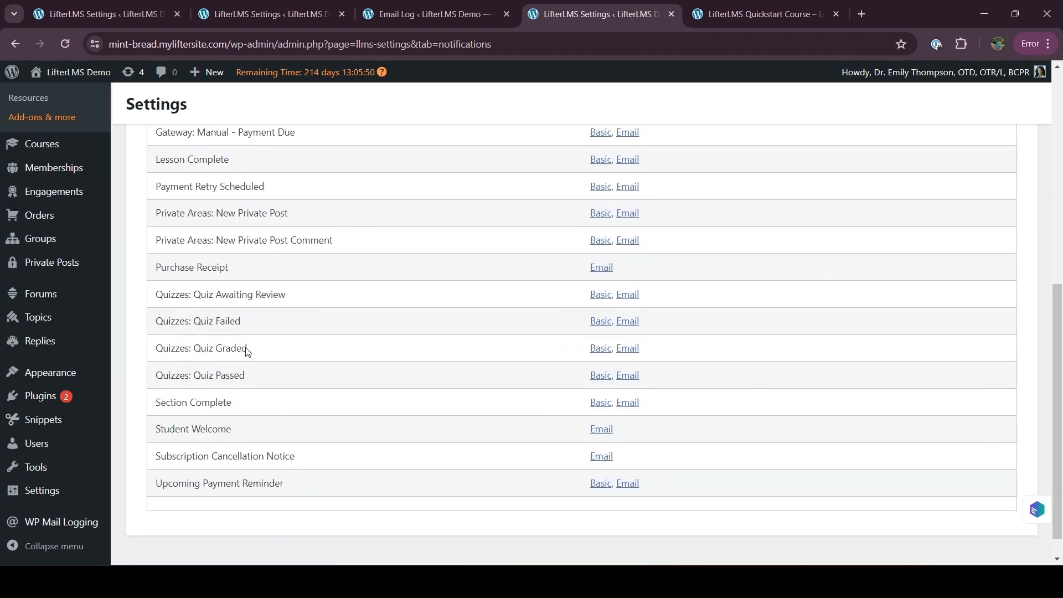
scroll(249, 387, "up", 3)
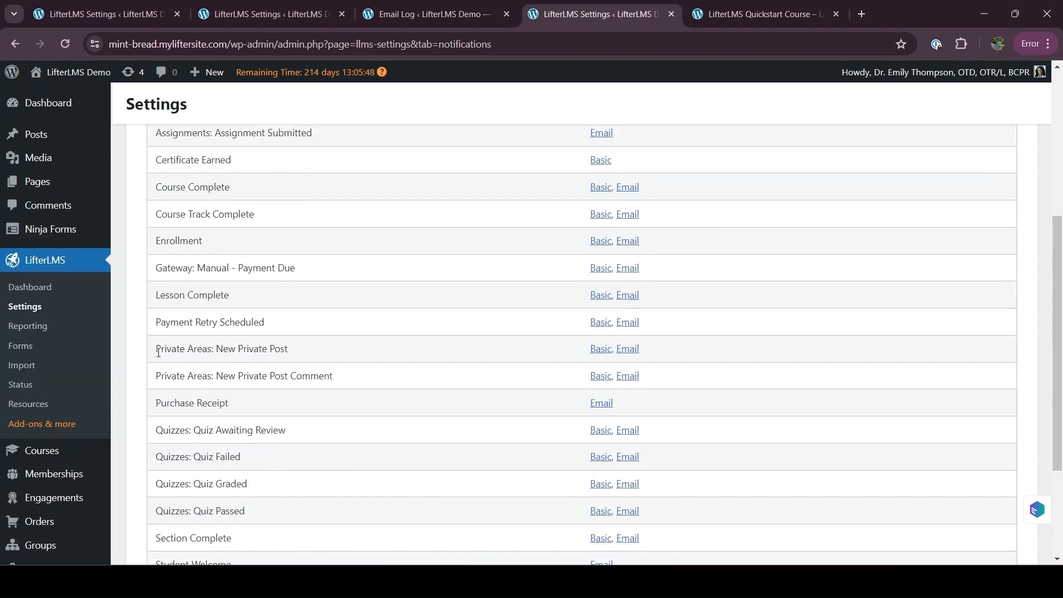
Step: Locate the Private Areas: New Private Post notification in the list
left_click_drag(156, 357, 282, 362)
scroll(283, 362, "down", 2)
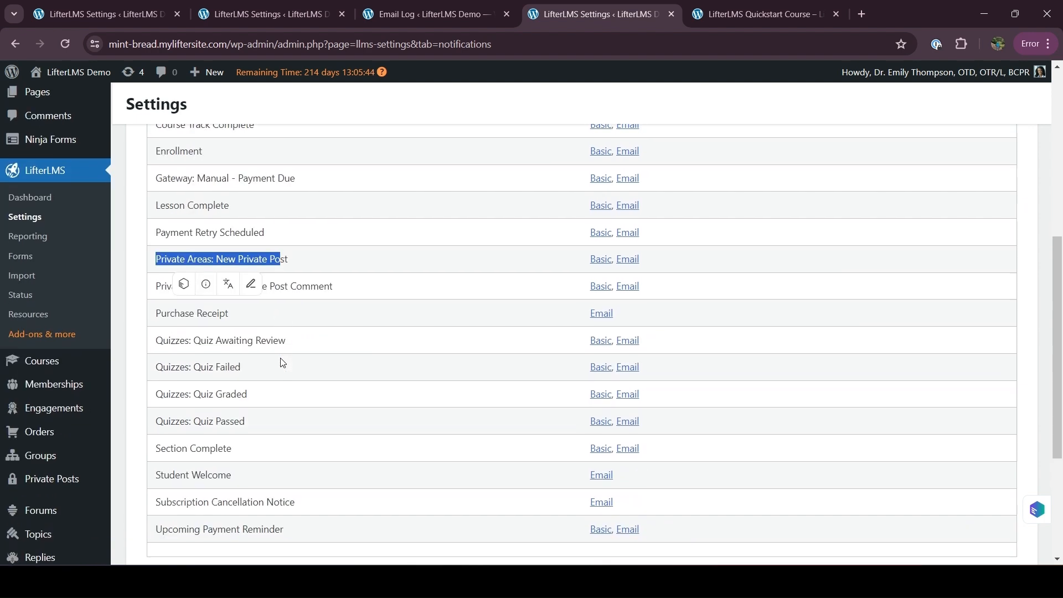
scroll(294, 408, "down", 1)
scroll(294, 408, "up", 1)
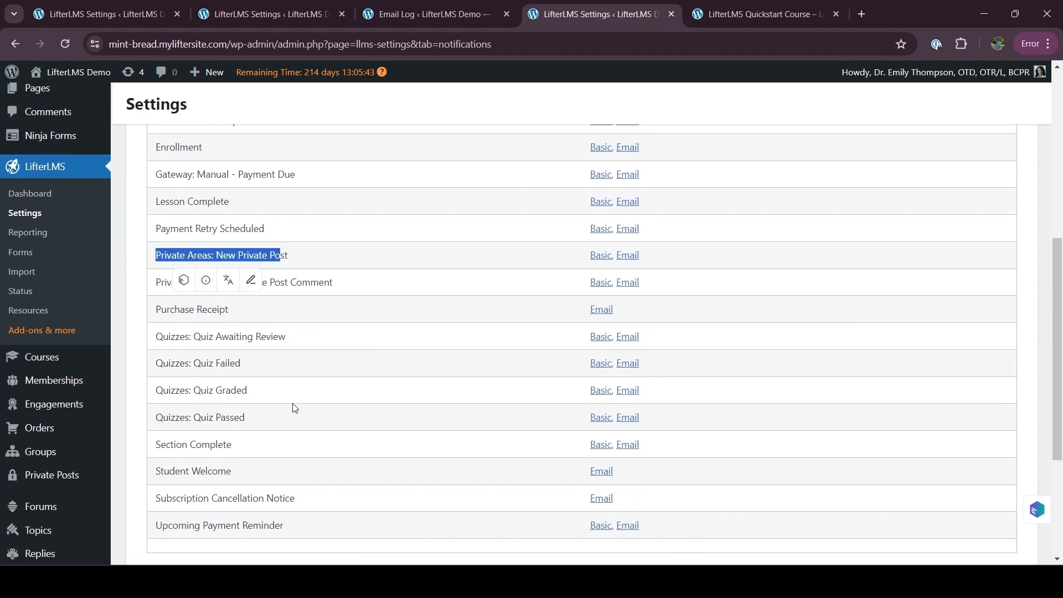
left_click(303, 258)
Step: Open the New Private Post Basic popup template in a new tab and review it
right_click(605, 256)
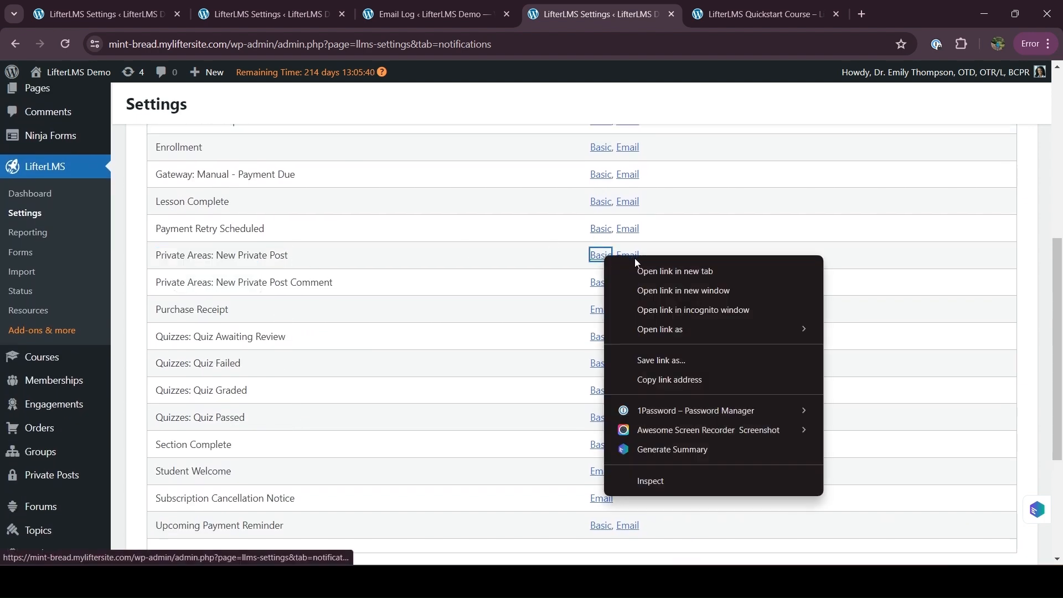
left_click(650, 270)
left_click(689, 15)
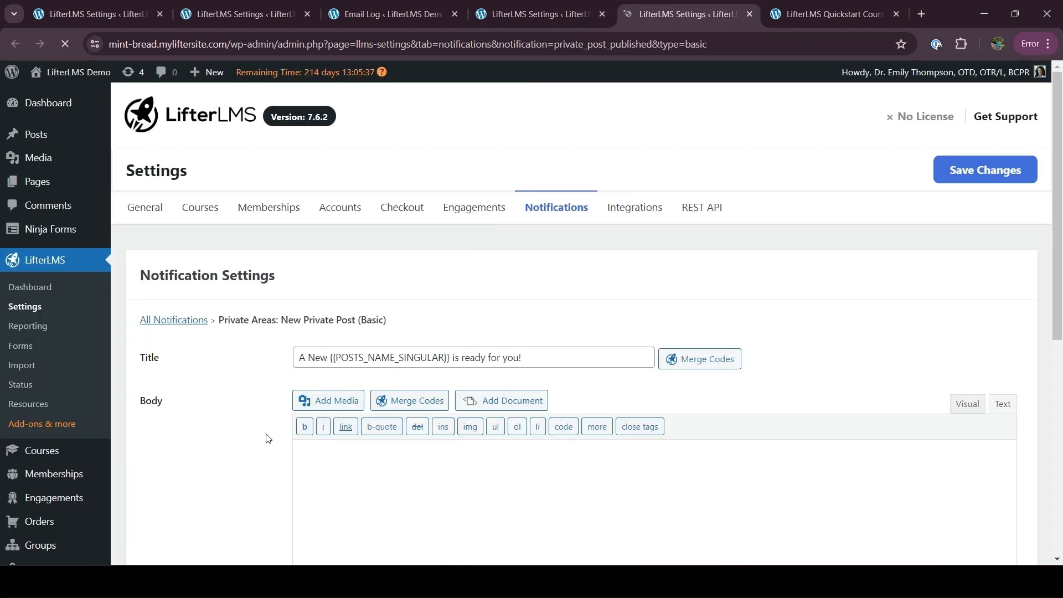
scroll(268, 438, "down", 2)
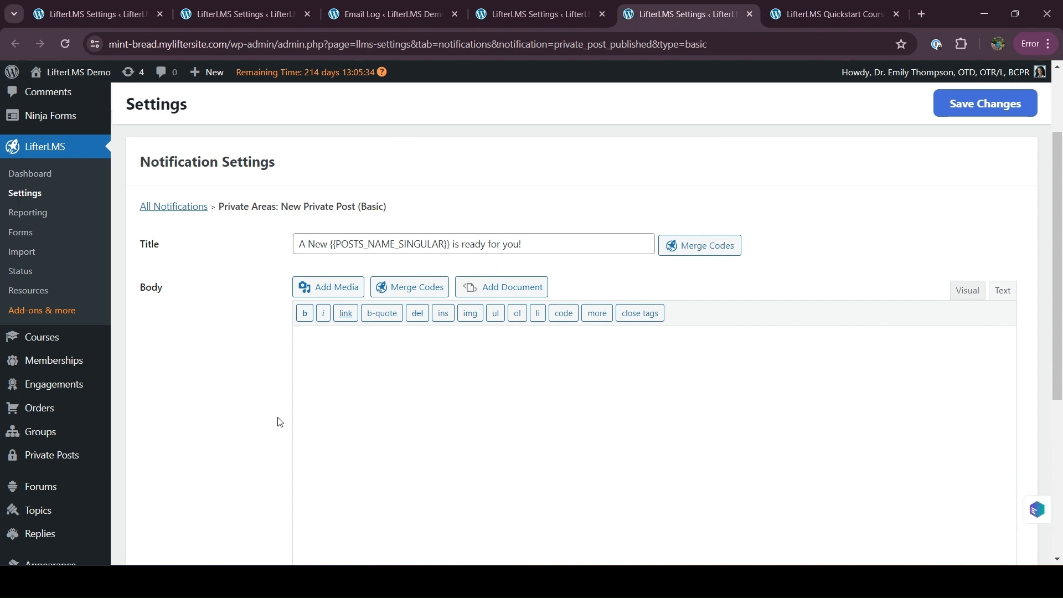
scroll(231, 472, "down", 5)
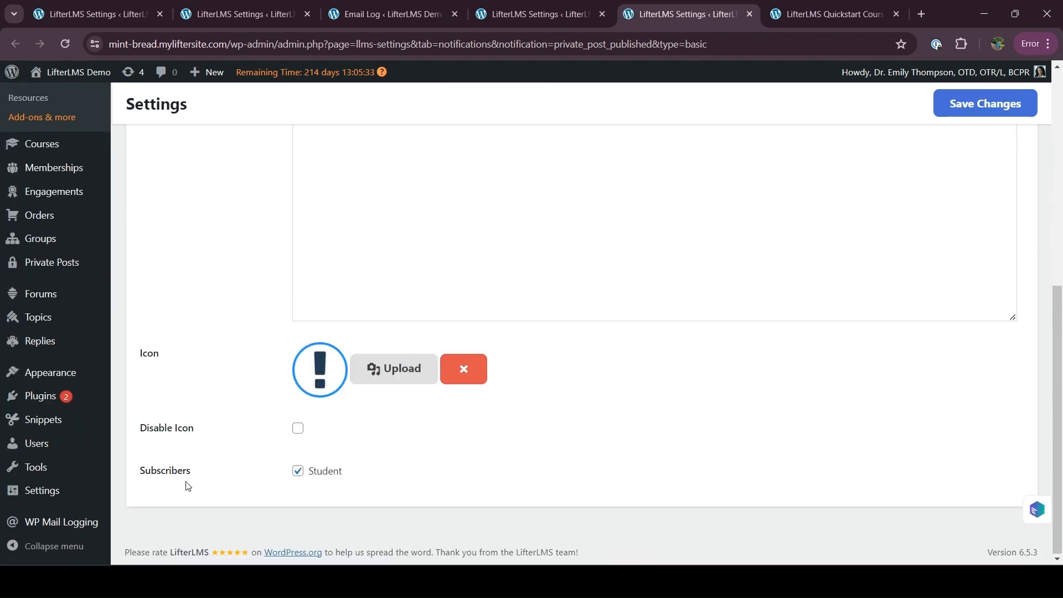
scroll(253, 437, "up", 8)
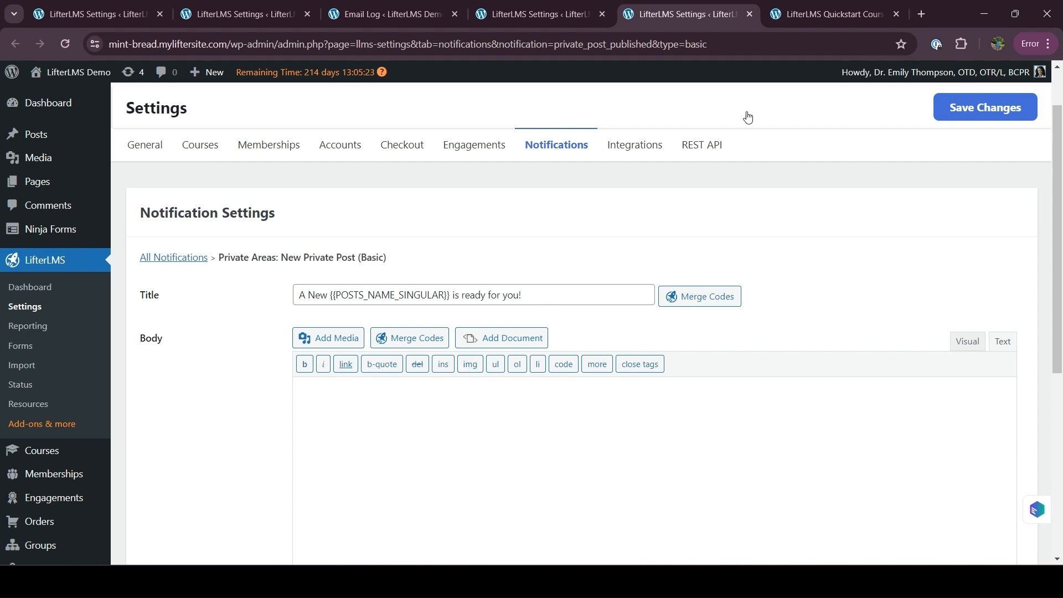
Step: Review the New Private Post email template with Student-only subscribers, then return to the Notifications list
left_click(563, 2)
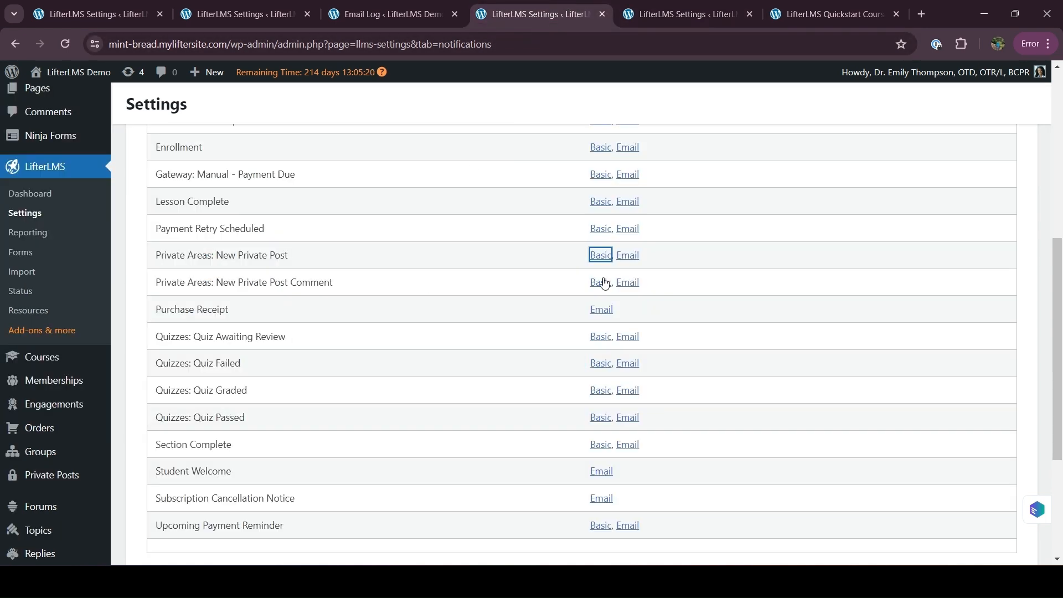
left_click(628, 258)
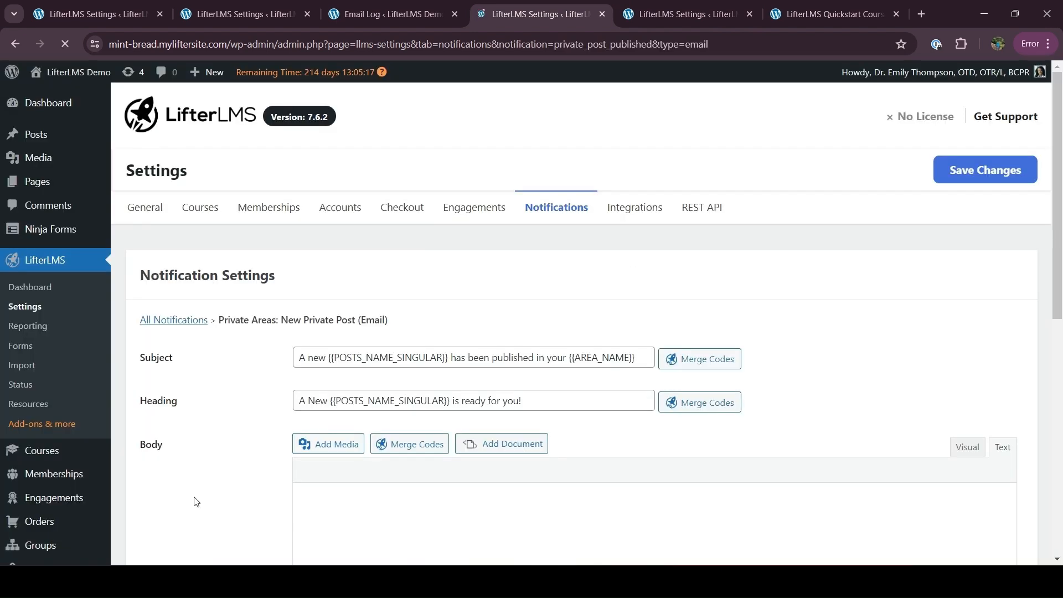
scroll(195, 501, "down", 3)
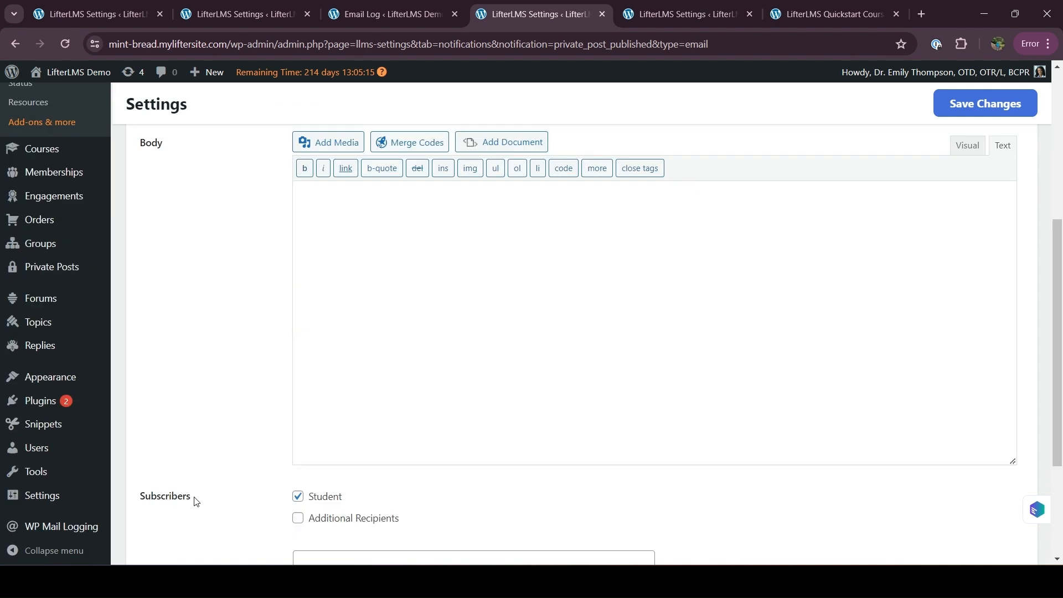
scroll(195, 501, "down", 5)
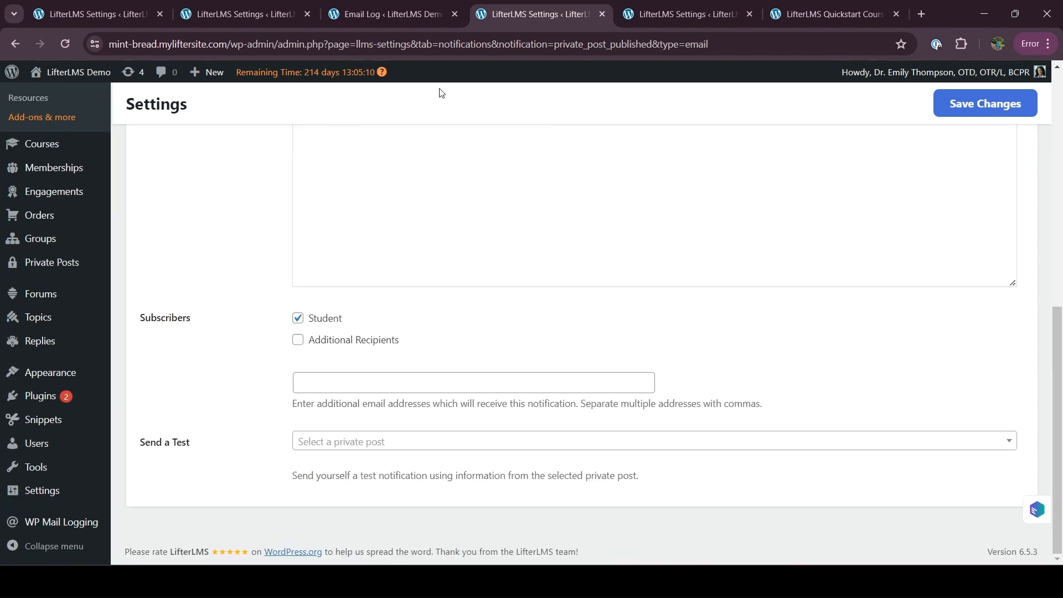
scroll(496, 246, "up", 10)
left_click(556, 214)
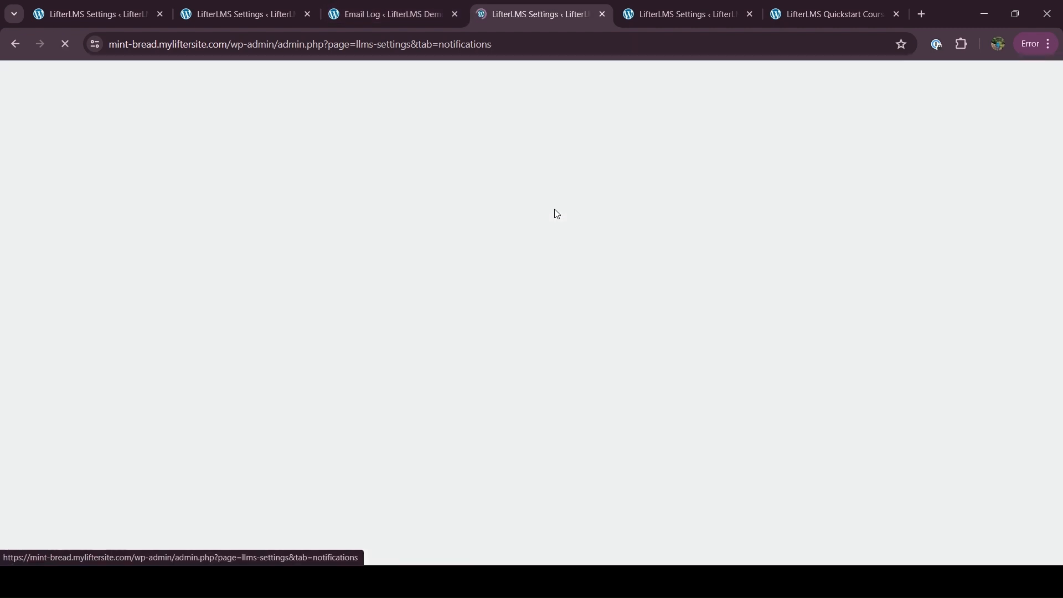
scroll(417, 429, "down", 2)
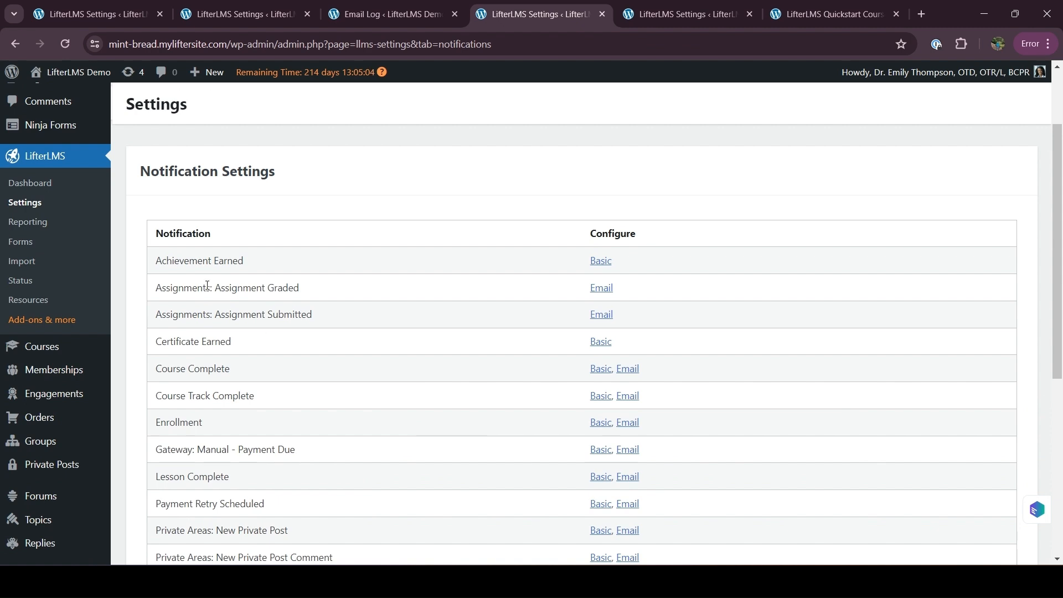
scroll(257, 277, "down", 1)
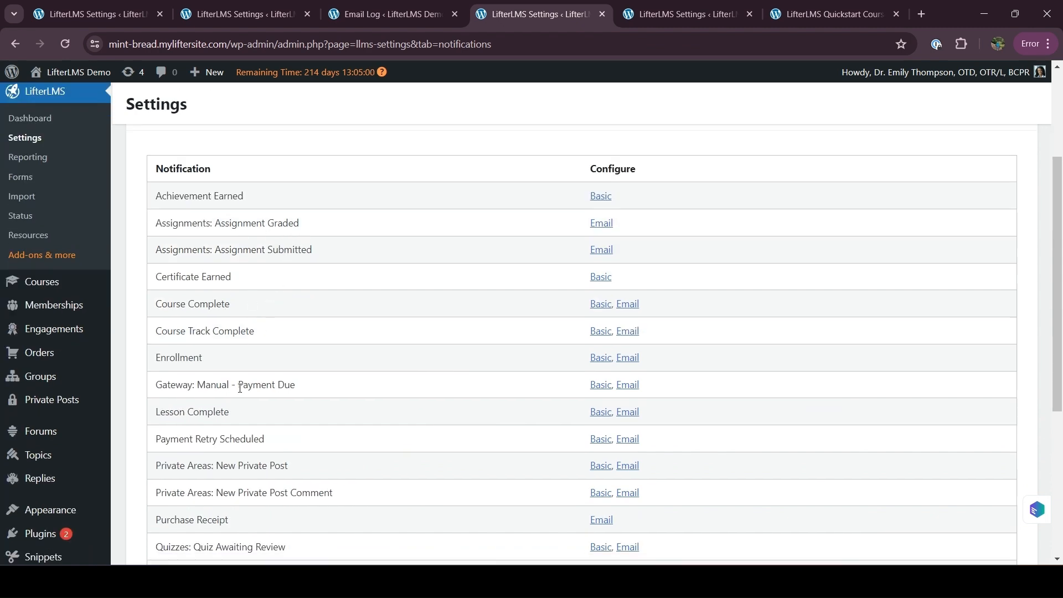
scroll(214, 278, "down", 2)
scroll(218, 424, "down", 2)
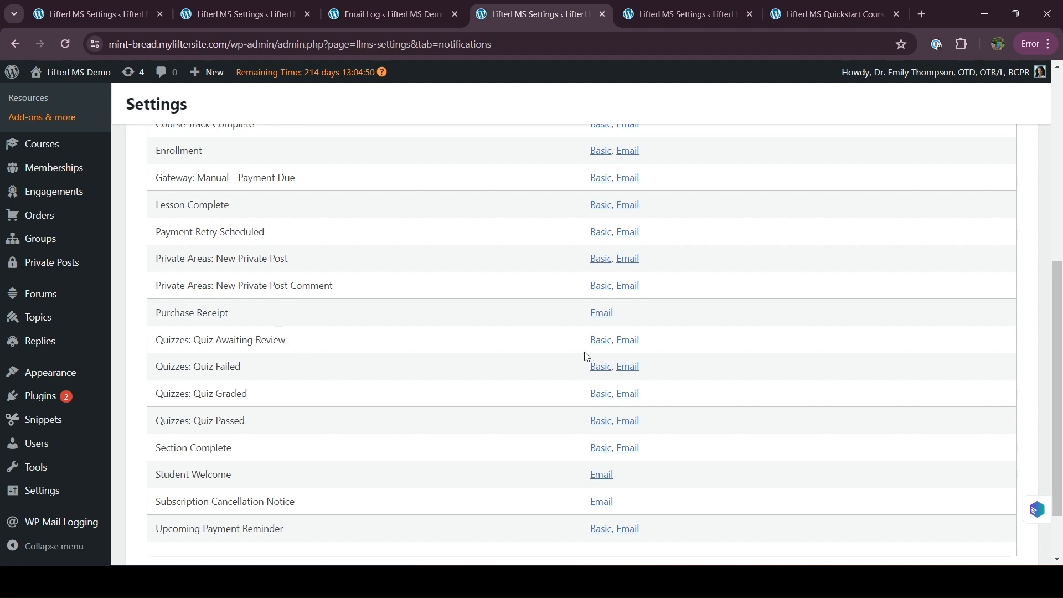
left_click_drag(209, 344, 288, 344)
left_click(308, 348)
Step: Open the Quiz Awaiting Review email template in a new tab; check its 'Quiz Details' body and Course Author recipient
right_click(628, 339)
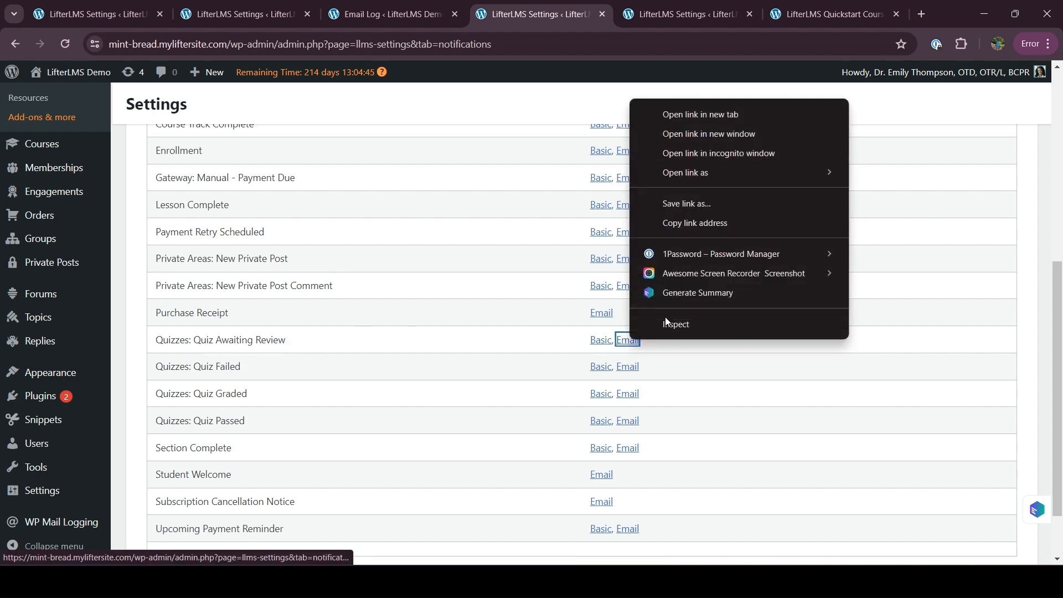
left_click(706, 116)
key("ctrl+Tab")
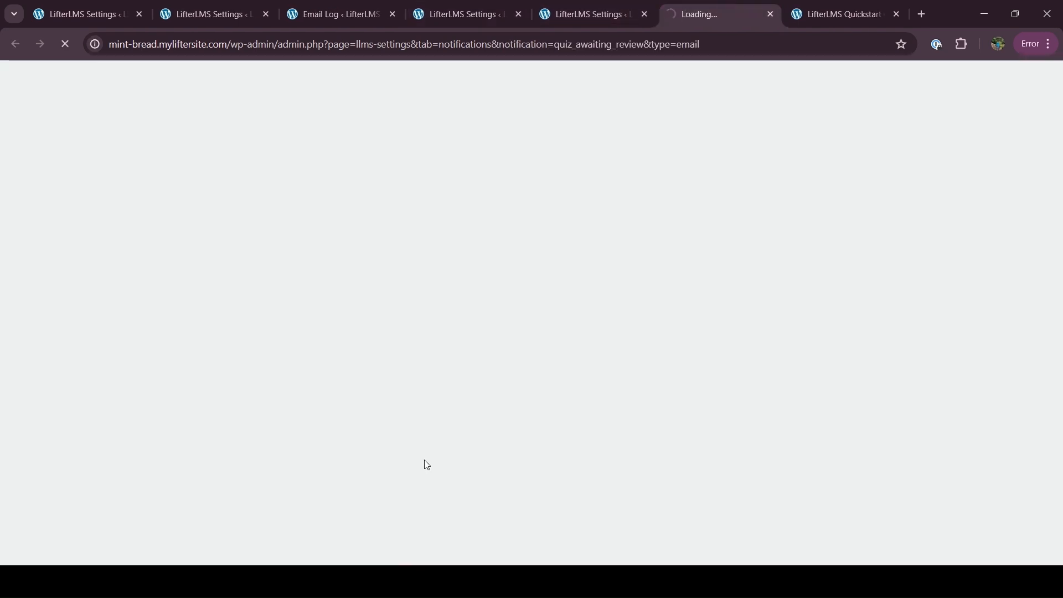
scroll(388, 443, "down", 8)
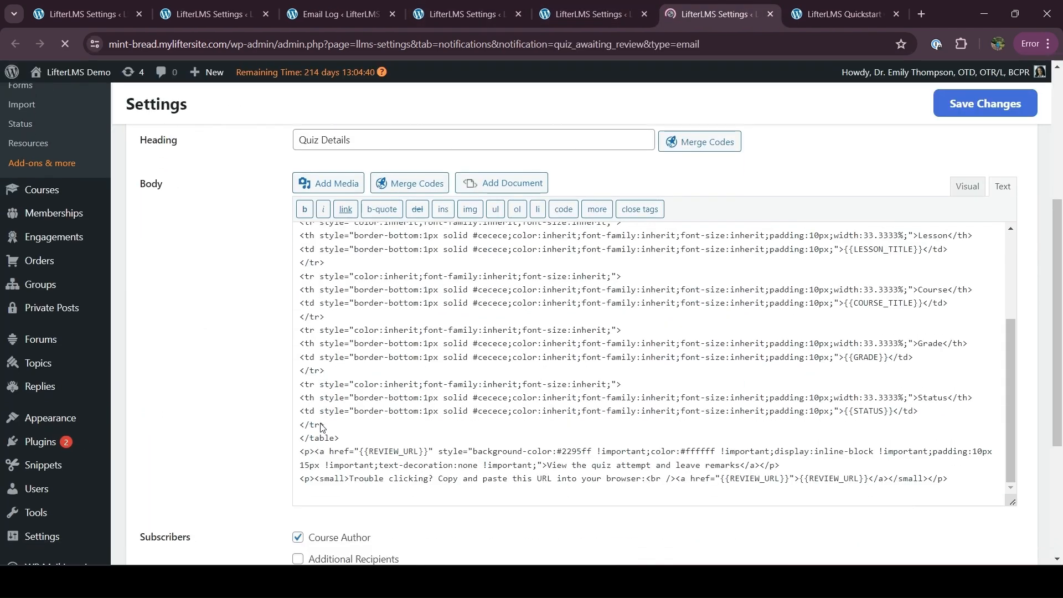
scroll(321, 428, "down", 4)
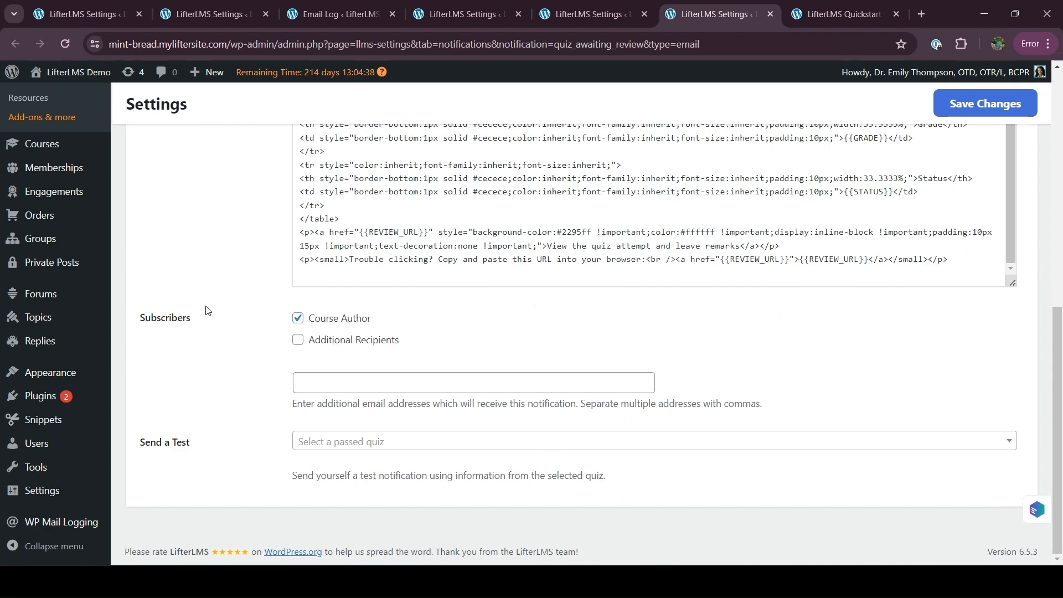
scroll(208, 310, "up", 10)
left_click_drag(259, 320, 415, 326)
left_click(267, 461)
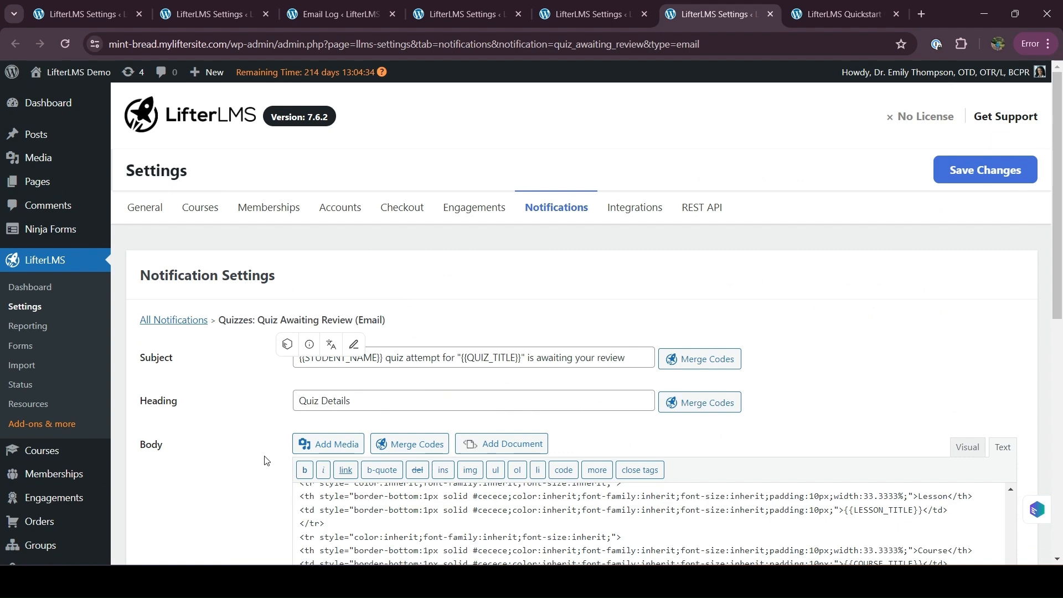
scroll(266, 460, "down", 6)
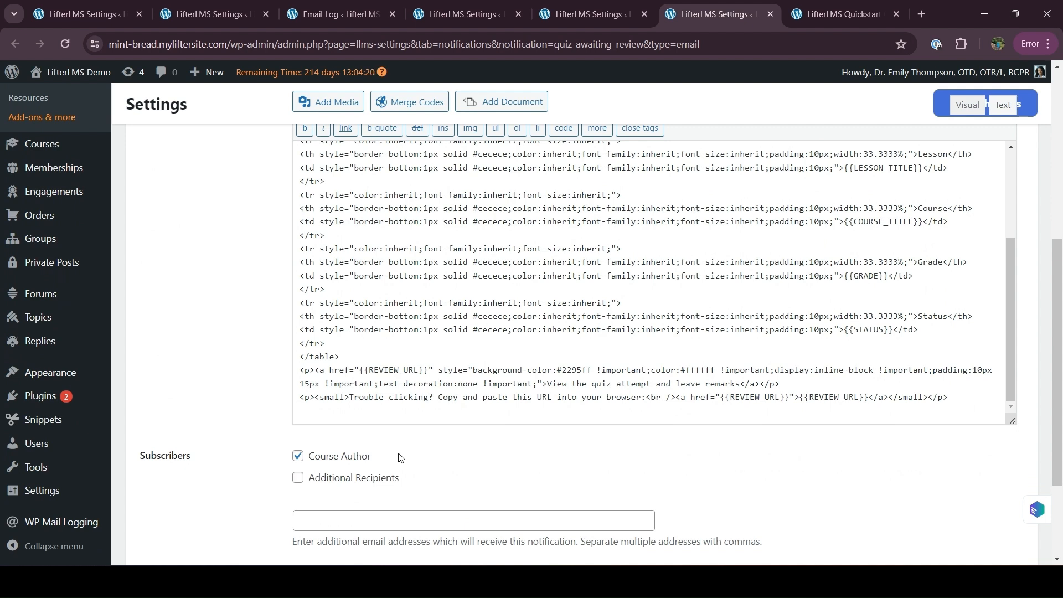
scroll(477, 449, "up", 5)
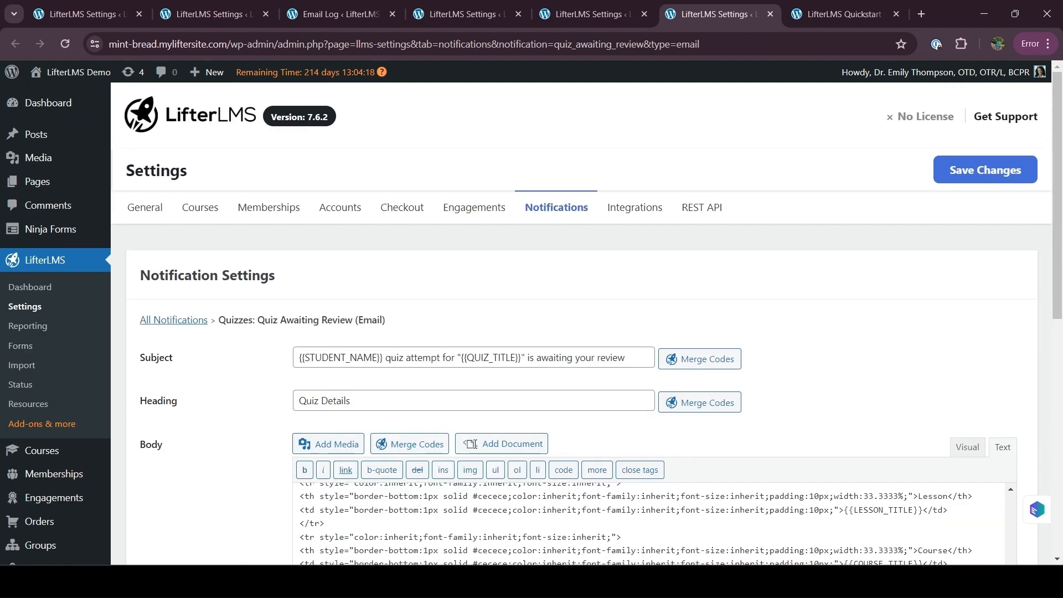